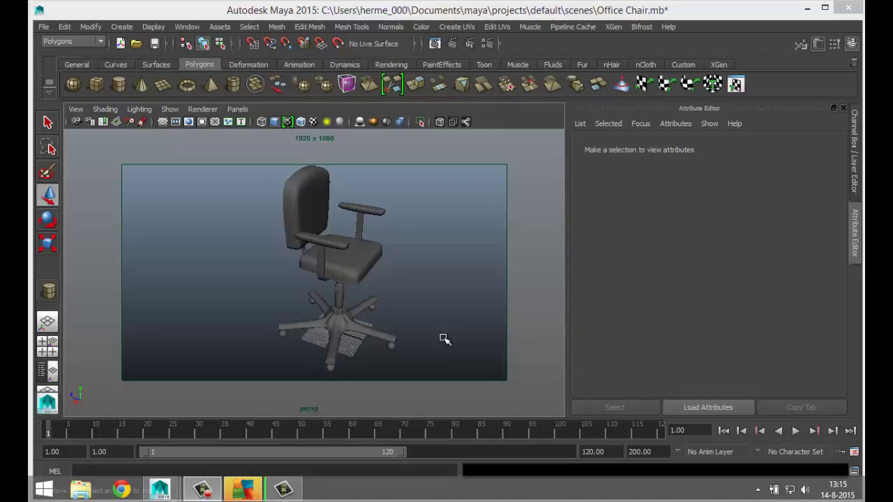
Hide the resolution gate in the perspective view and frame the whole office chair
left_click(187, 119)
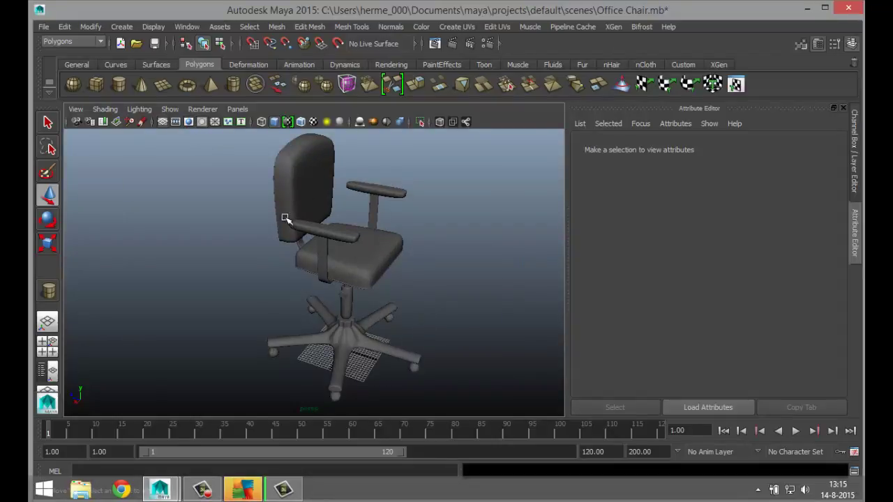
scroll(414, 289, "down", 3)
scroll(416, 307, "up", 2)
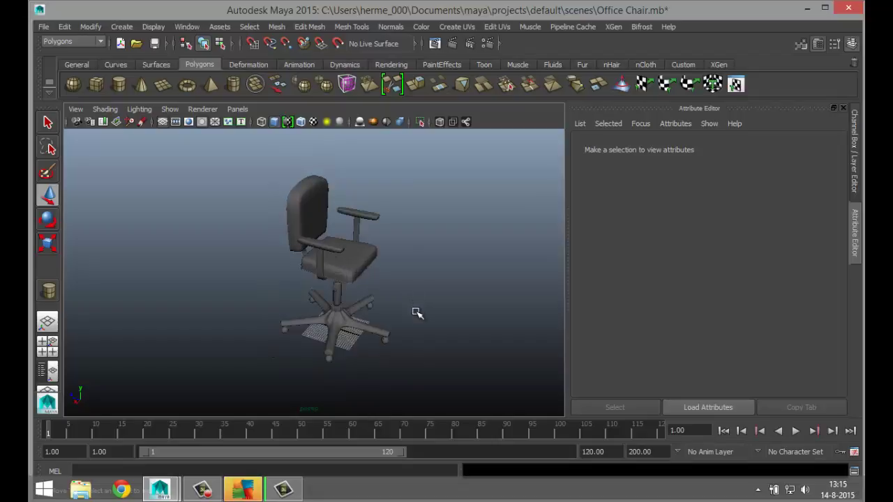
left_click_drag(416, 312, 402, 337, "alt")
scroll(409, 301, "up", 4)
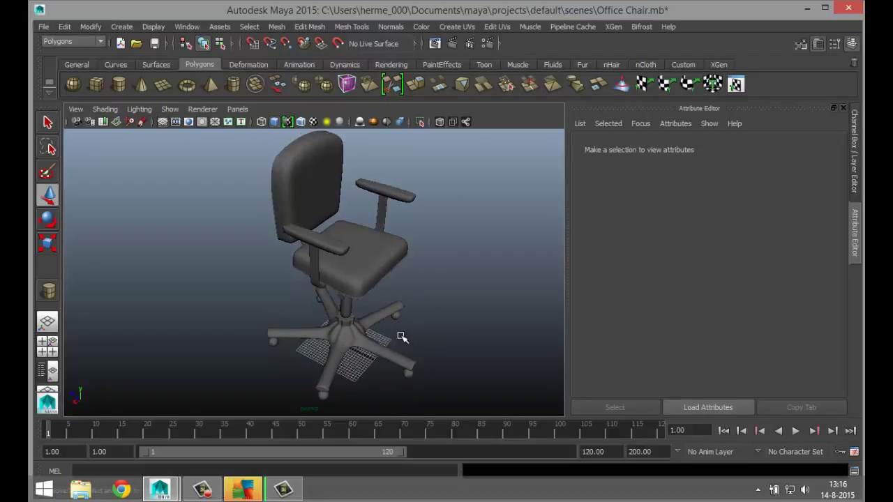
middle_click_drag(394, 338, 397, 345, "alt")
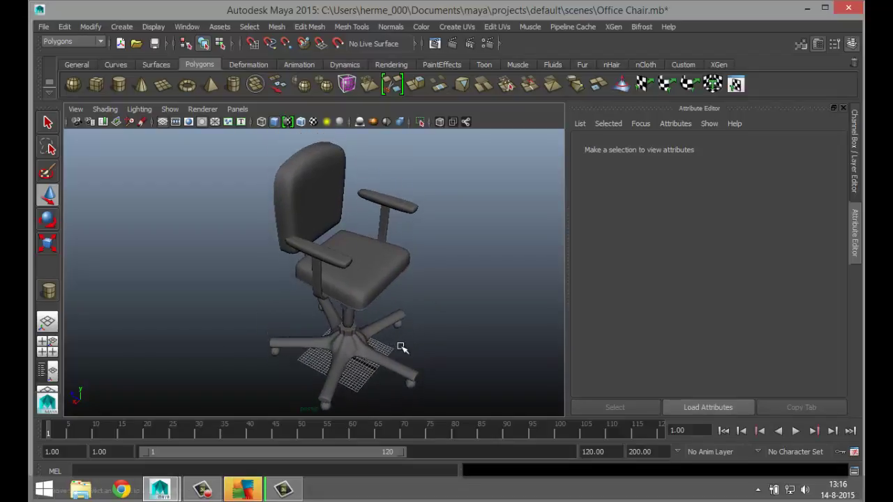
Open the Outliner and move it off the Attribute Editor to the free area beside the chair
left_click(185, 27)
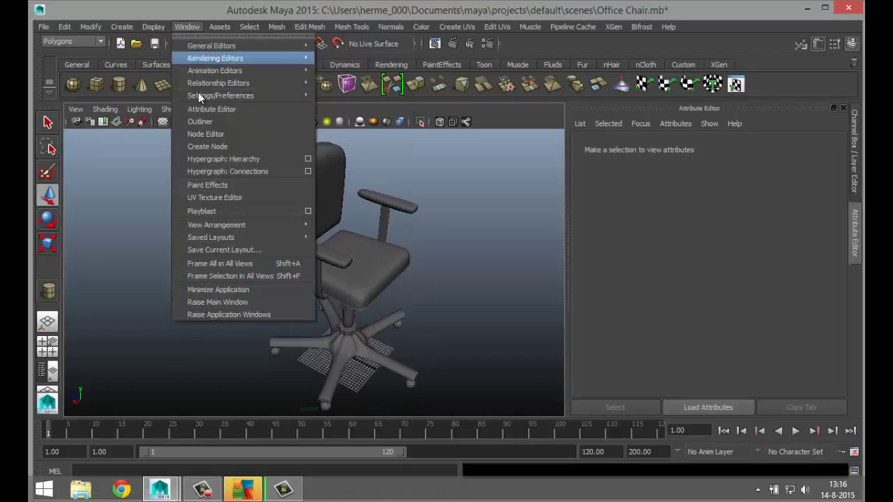
left_click(200, 121)
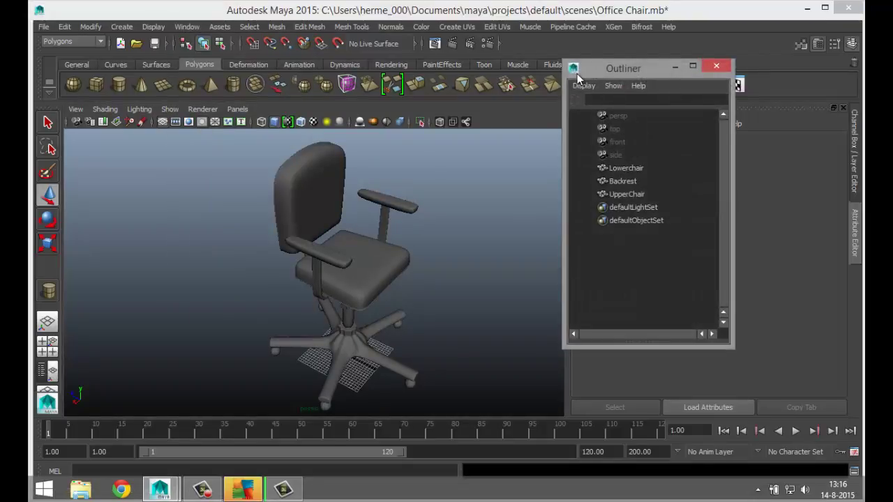
left_click_drag(576, 74, 85, 74)
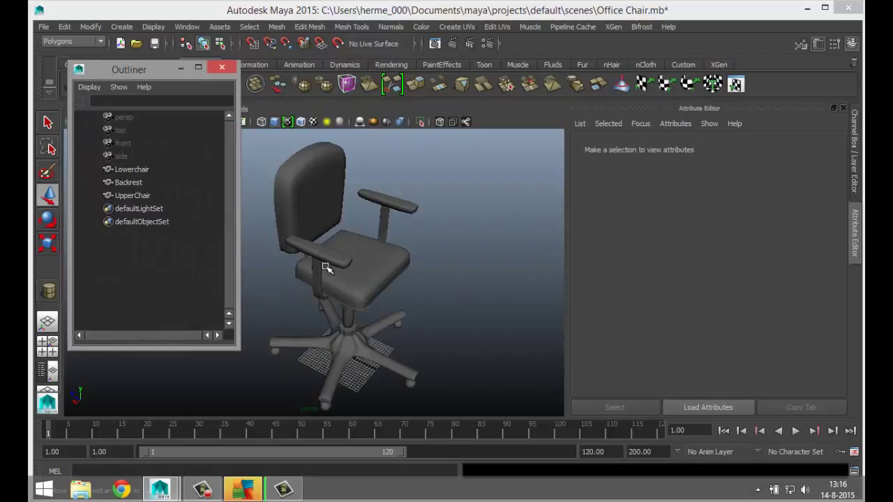
Select Lowerchair, Backrest and UpperChair one at a time to examine which part of the chair each object covers
scroll(328, 267, "down", 3)
left_click_drag(414, 333, 388, 364, "alt")
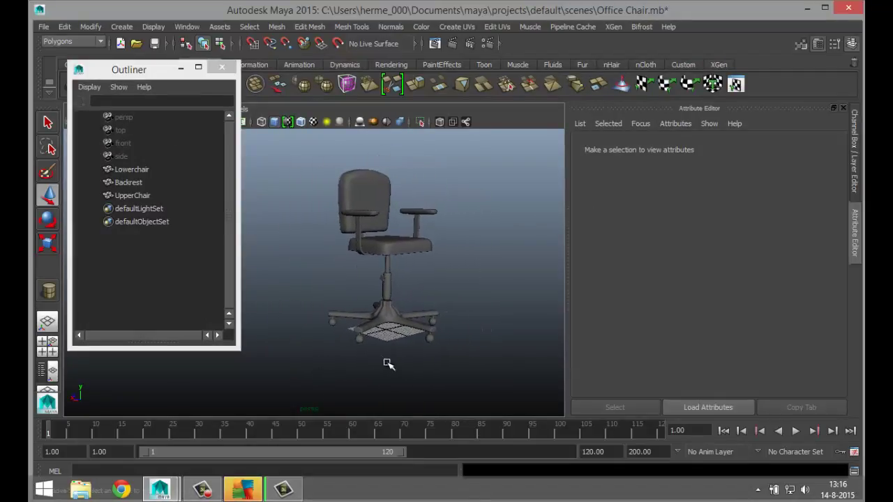
scroll(400, 362, "up", 2)
scroll(440, 321, "down", 1)
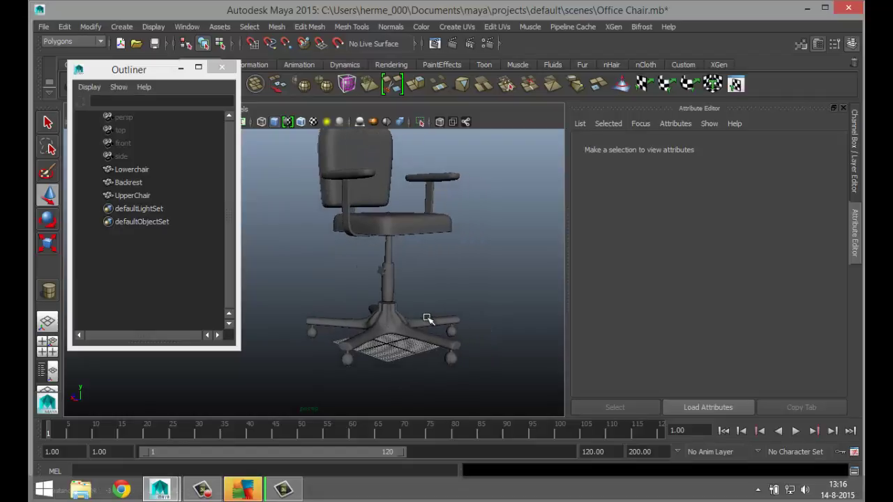
left_click_drag(430, 323, 453, 339, "alt")
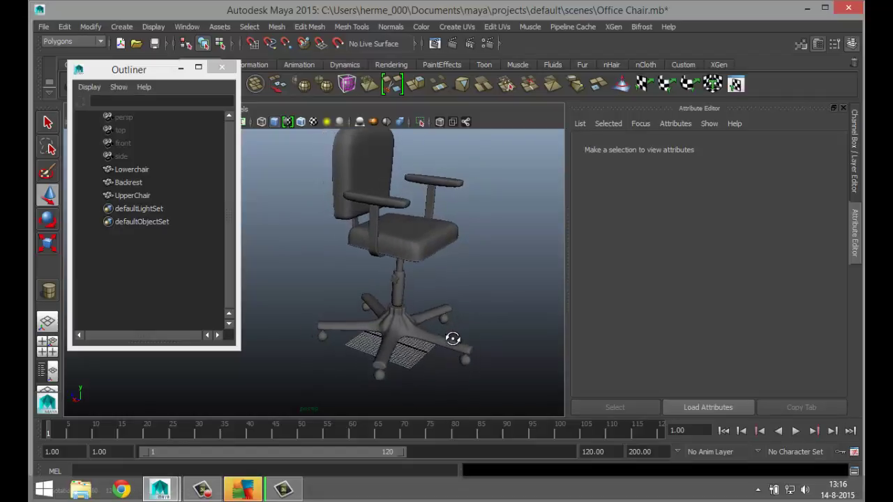
left_click(131, 169)
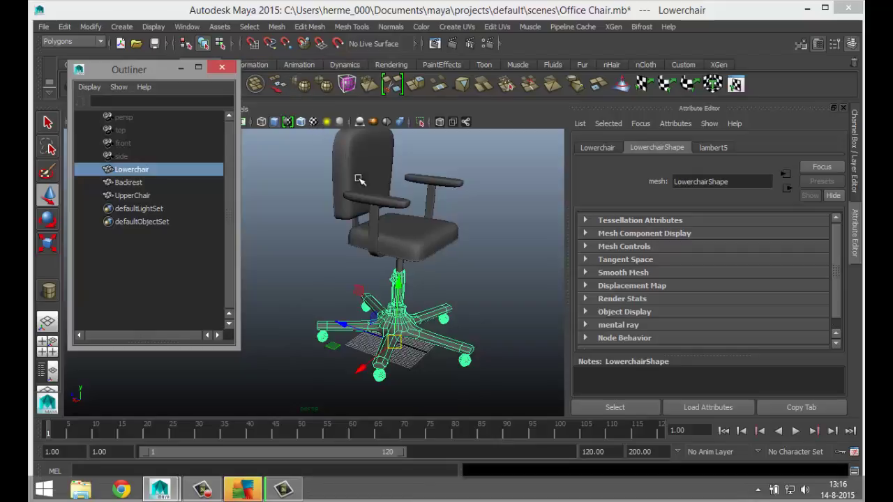
left_click(128, 182)
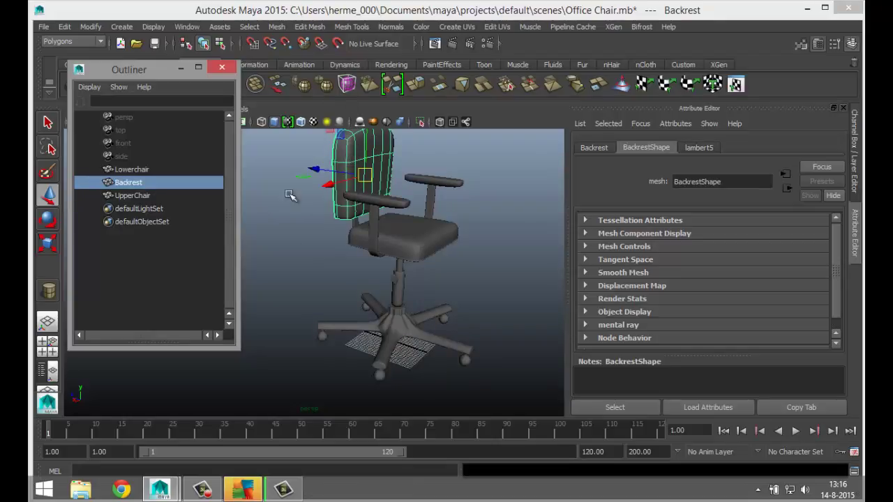
left_click(143, 196)
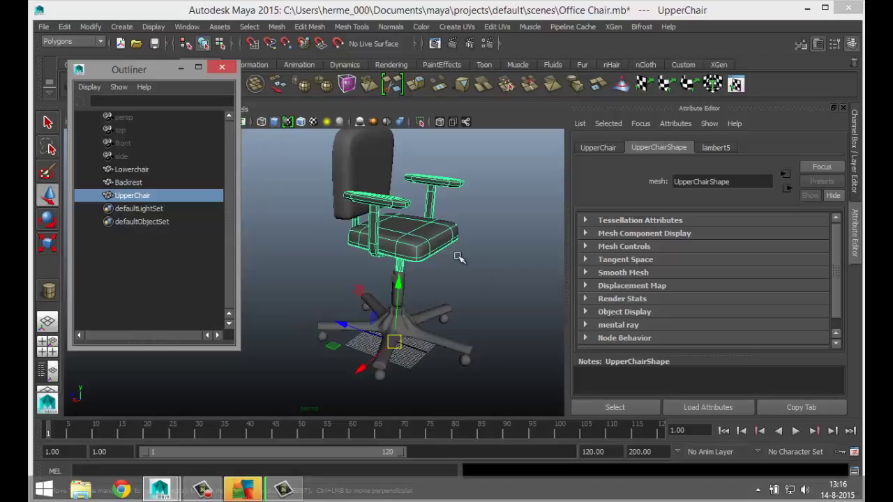
Minimize the Outliner and bring it back up beside the chair
left_click(180, 67)
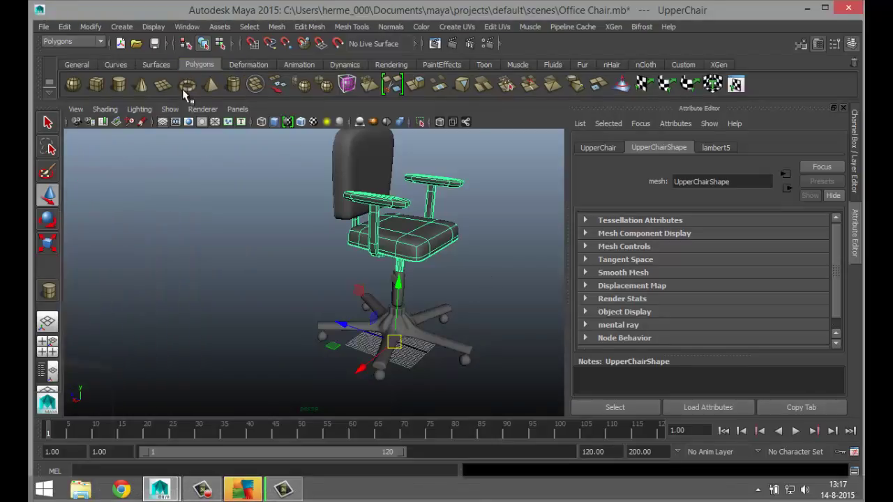
scroll(209, 250, "down", 3)
scroll(201, 254, "up", 3)
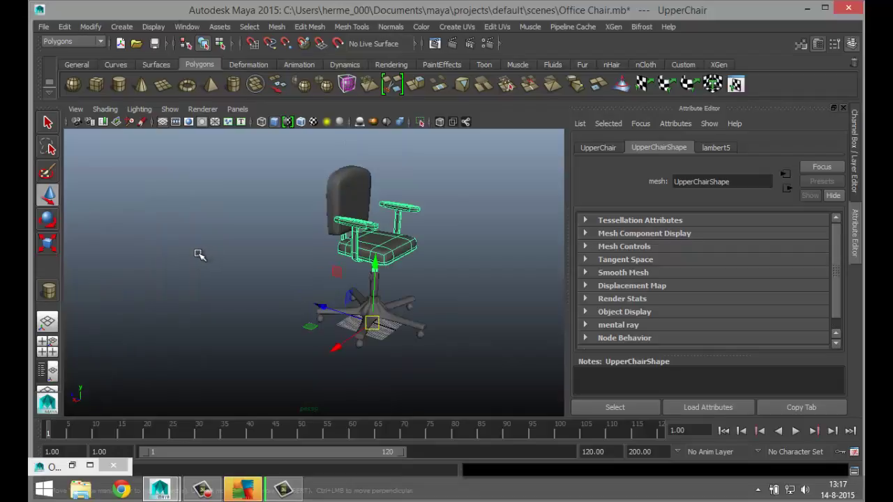
left_click(187, 27)
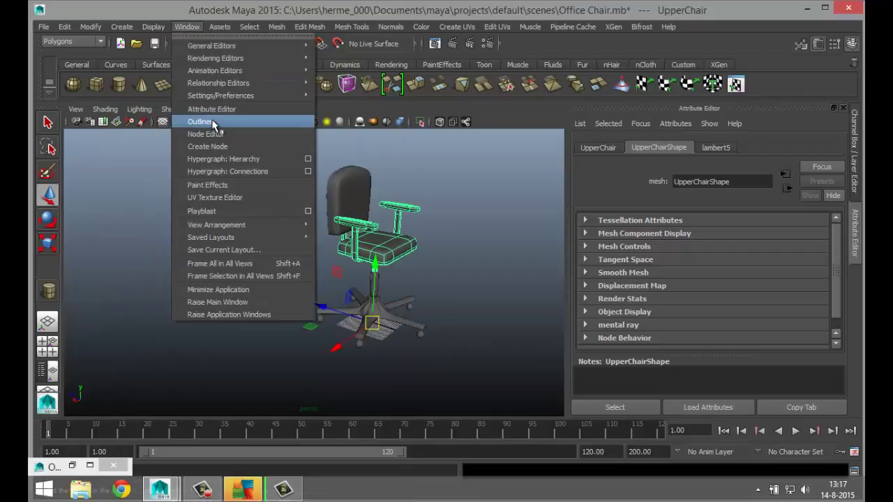
left_click(203, 121)
Group Lowerchair, Backrest and UpperChair together and name the group EntireChair
left_click(141, 170)
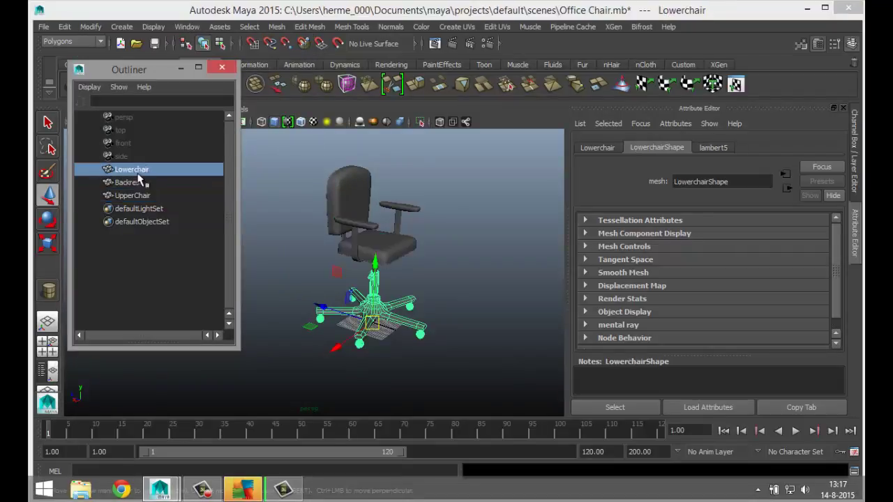
left_click(137, 184, "ctrl")
left_click(134, 196, "ctrl")
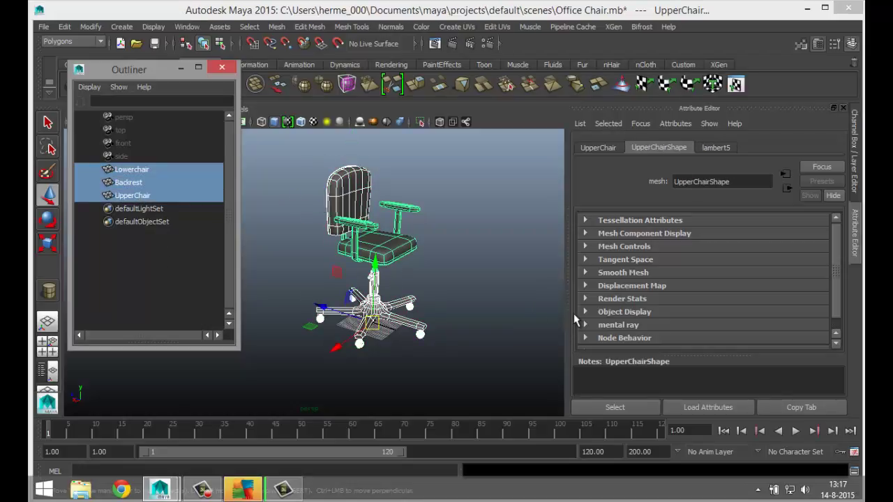
key("ctrl+g")
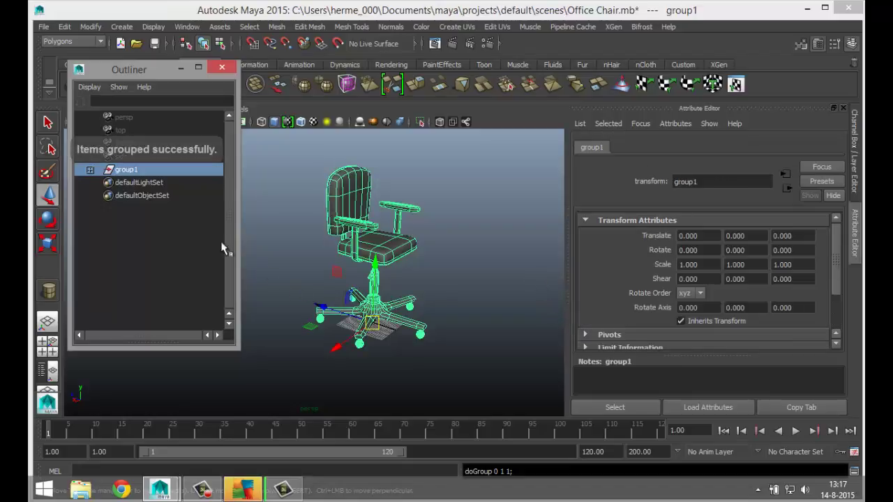
double_click(129, 170)
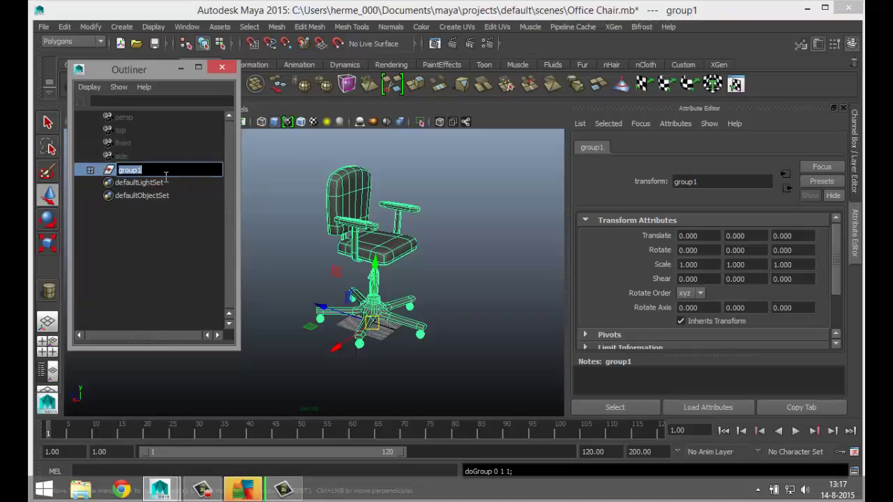
type("EntireChair")
key("Return")
left_click(254, 223)
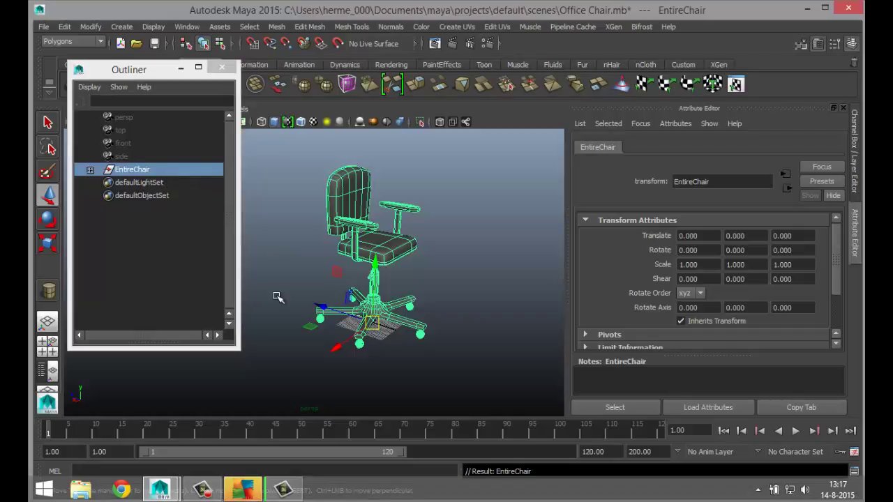
Select the EntireChair group to check which parts it covers, and clear the selection
left_click(132, 170)
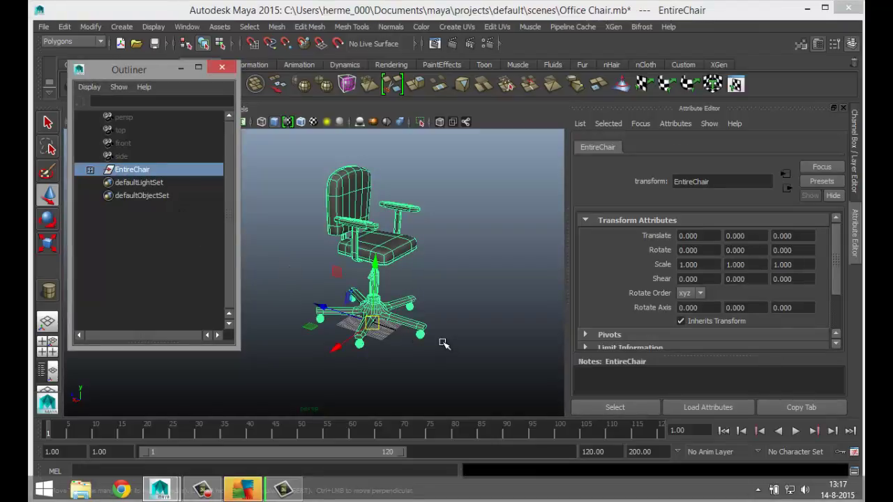
scroll(443, 344, "up", 2)
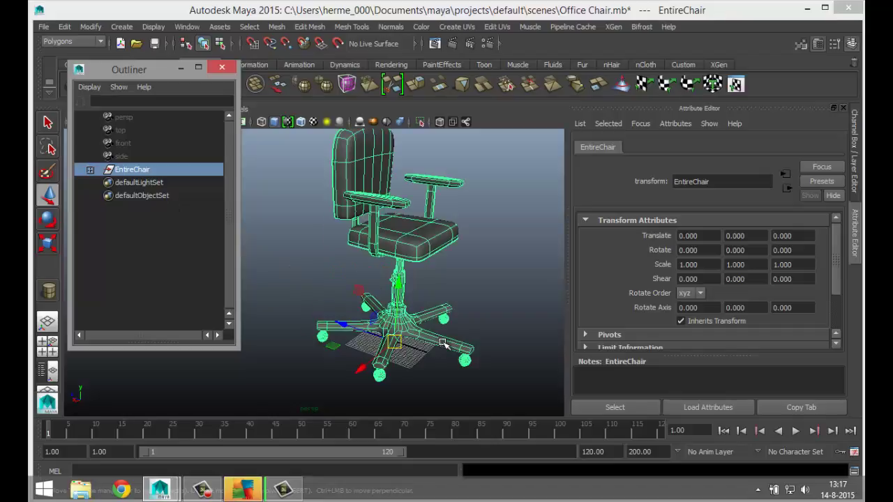
scroll(443, 344, "down", 3)
left_click(474, 249)
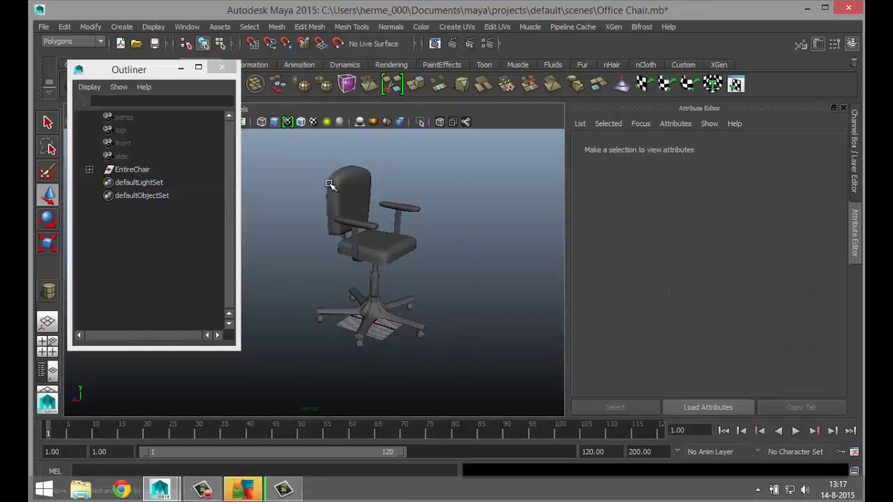
Put the Backrest into its own group inside EntireChair and name that group Backrestgroup
left_click(333, 183)
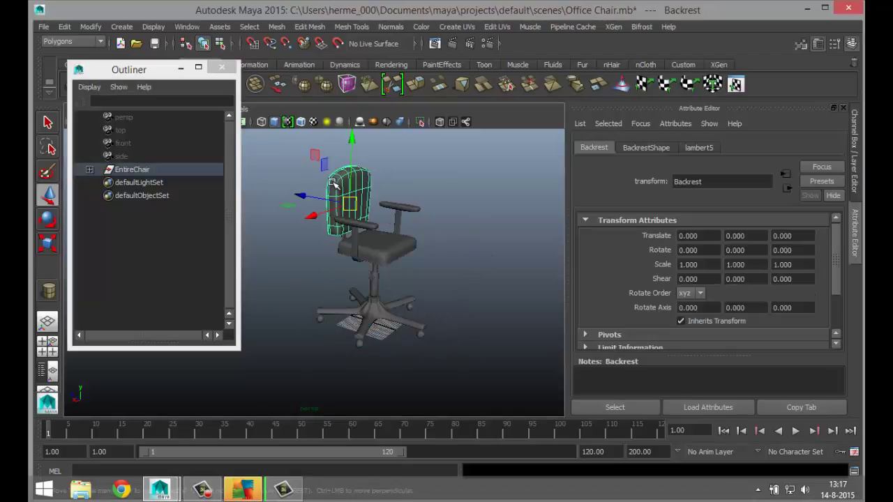
left_click(89, 169)
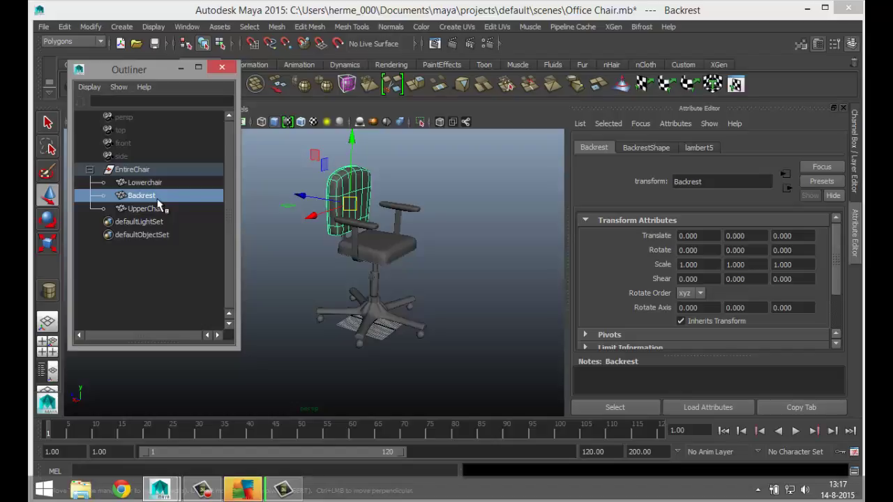
key("ctrl+g")
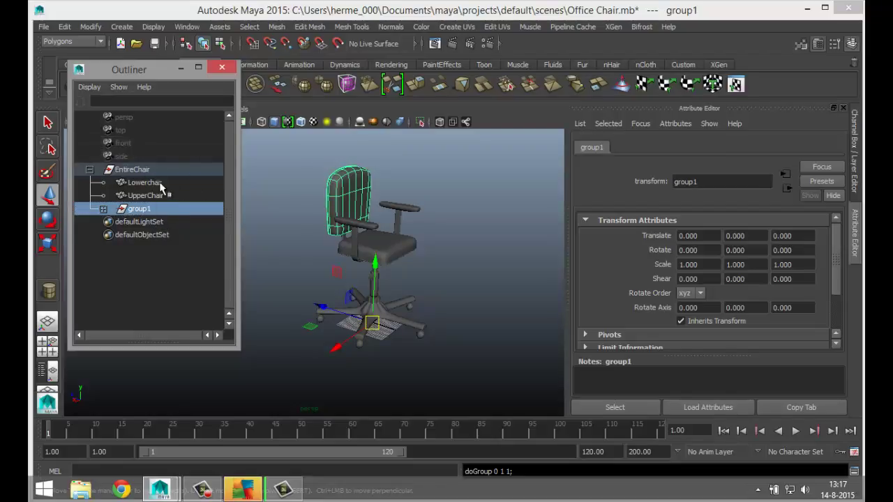
double_click(159, 209)
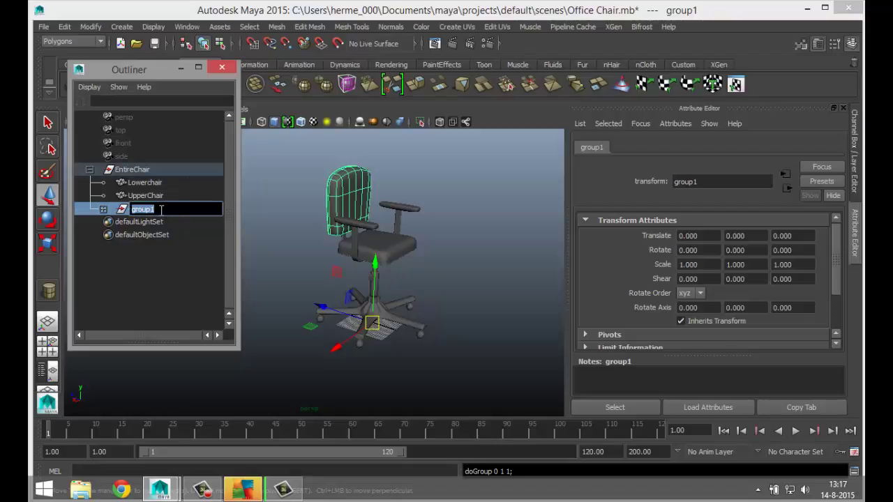
type("Backrestgroup")
key("Return")
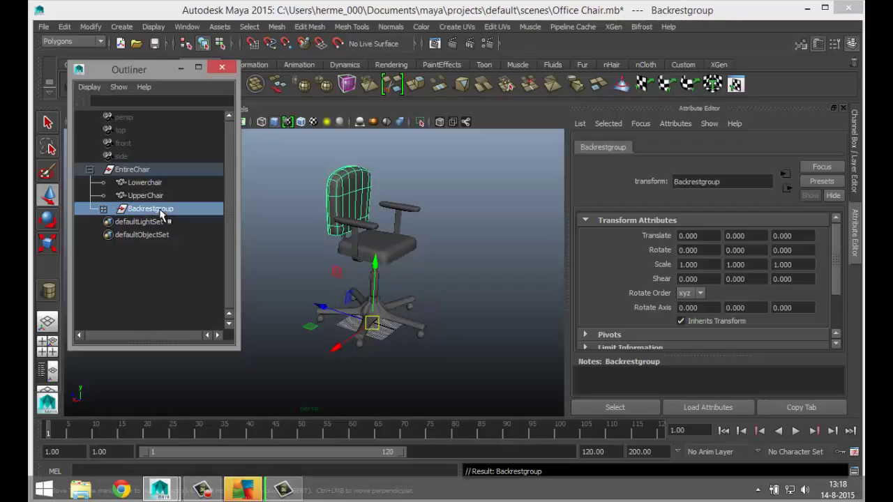
Examine the contents of Backrestgroup in the hierarchy and view the chair's backrest from several angles
left_click(103, 209)
left_click(103, 209)
scroll(424, 311, "up", 2)
left_click_drag(418, 309, 357, 216, "alt")
left_click_drag(292, 319, 419, 276, "alt")
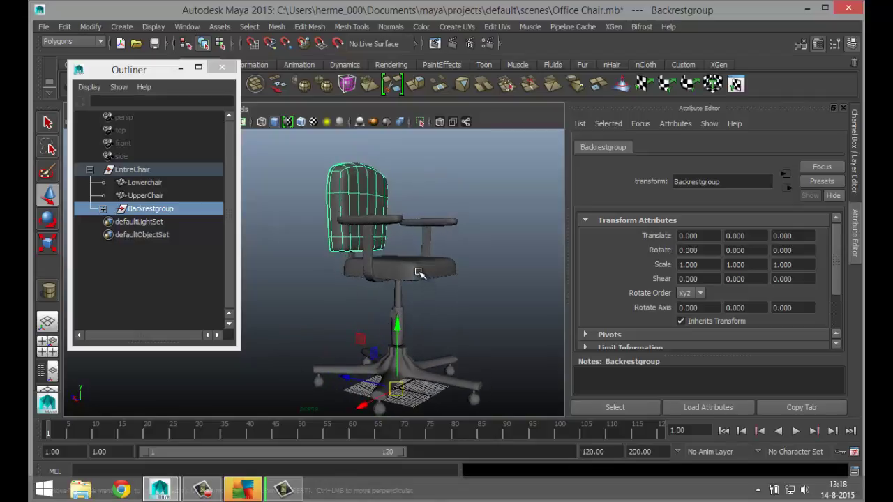
Group UpperChair and Backrest together inside EntireChair and name the new group Entireupperchair
left_click(418, 273)
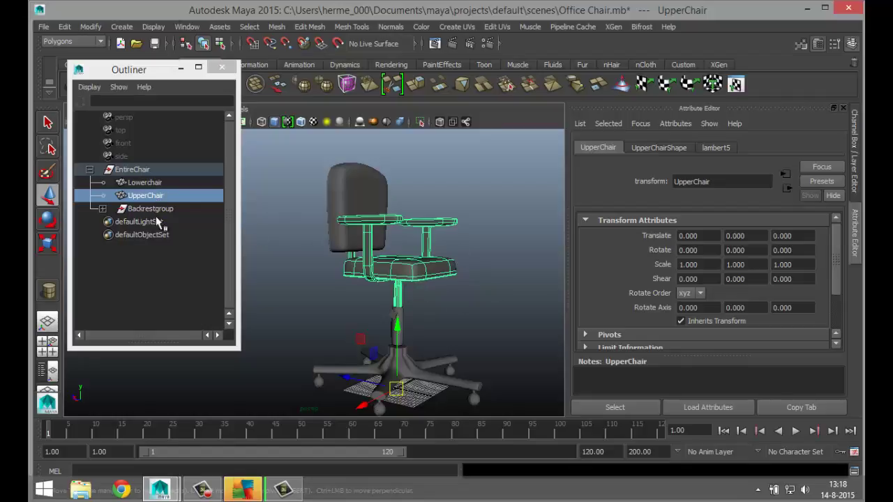
left_click_drag(254, 279, 322, 327, "alt")
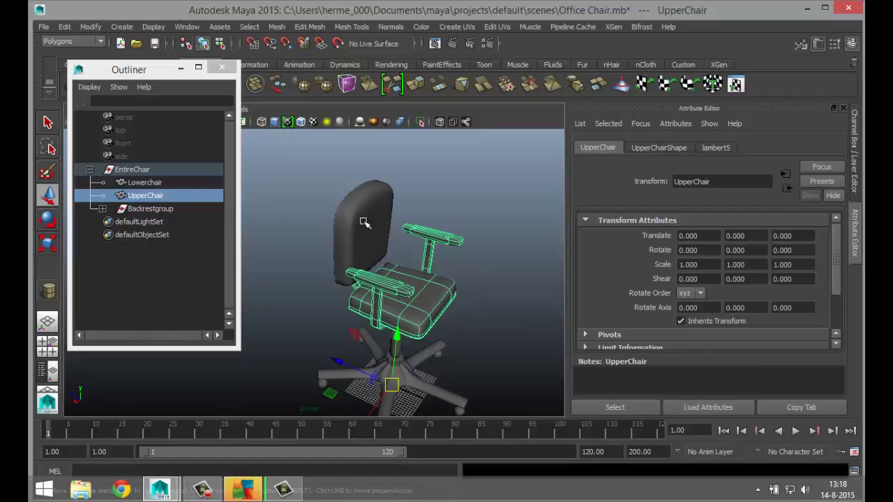
left_click(364, 222)
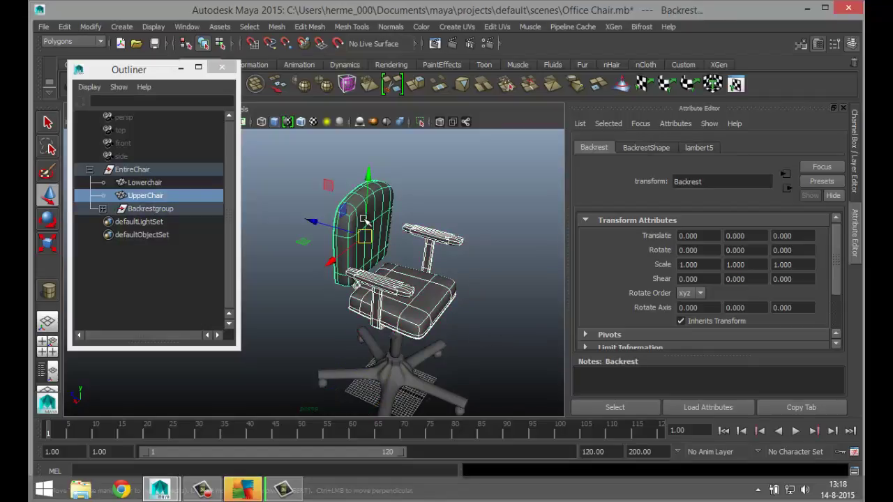
key("ctrl+g")
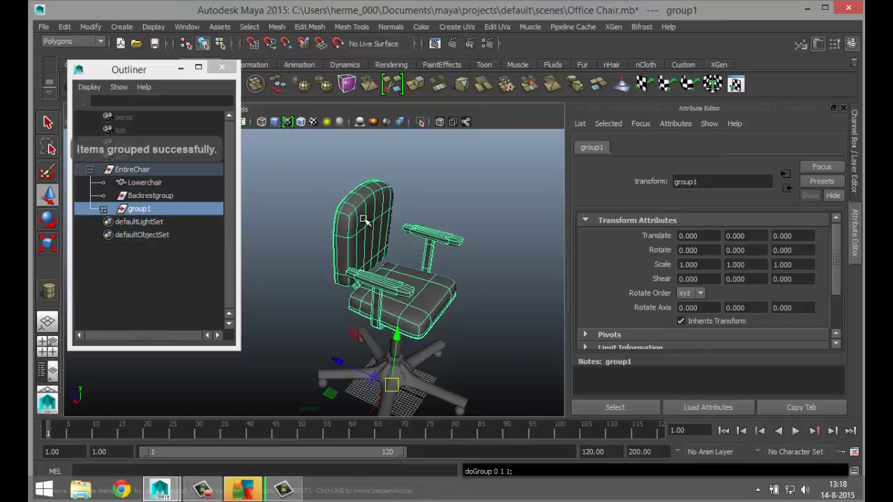
double_click(154, 208)
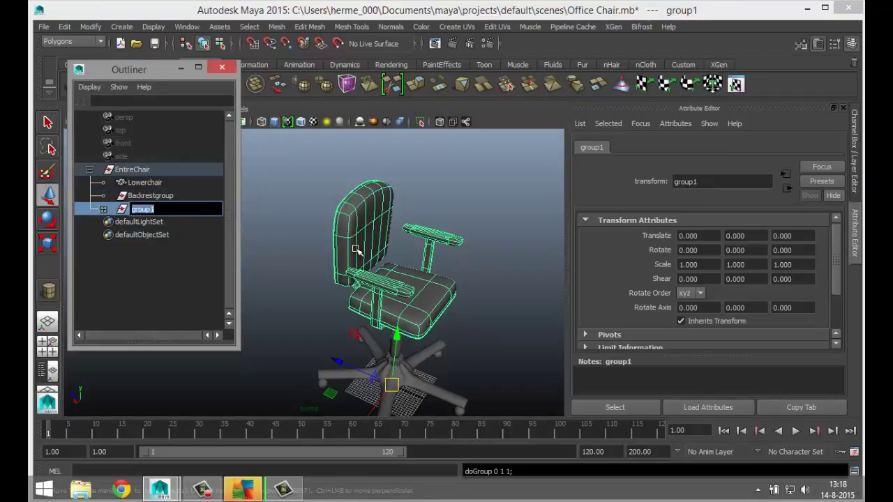
type("Entireupperchair")
key("Return")
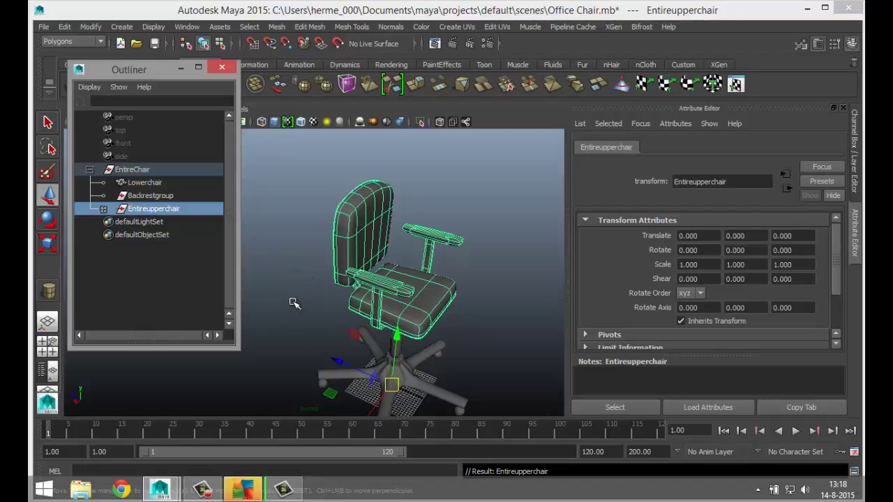
left_click_drag(309, 309, 367, 229, "alt")
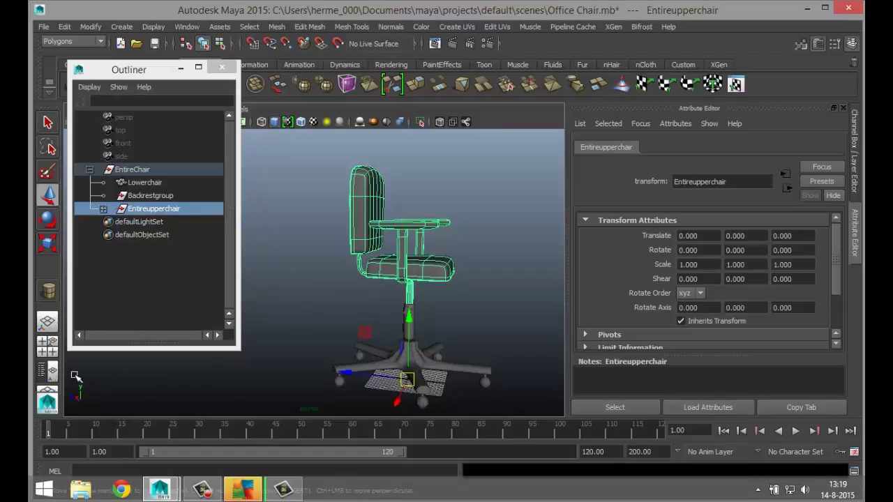
Select Lowerchair and examine where its pivot sits relative to the chair base in the side and top views
left_click(49, 350)
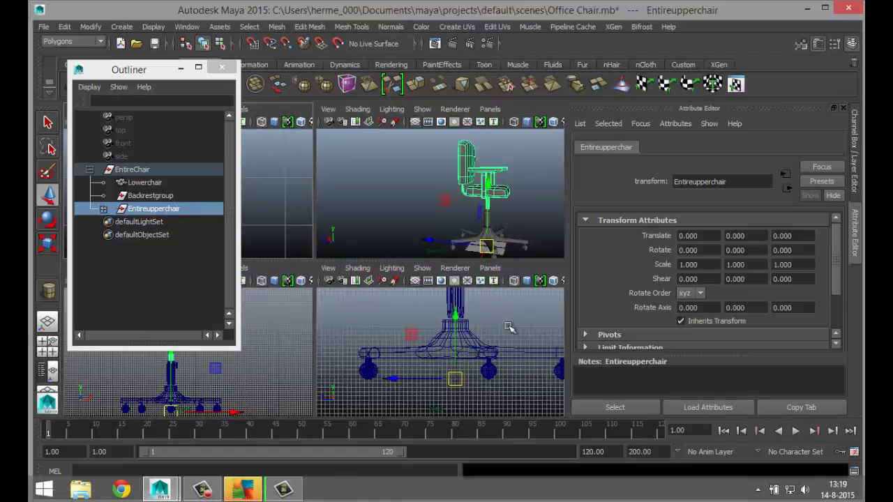
key("space")
scroll(432, 342, "down", 5)
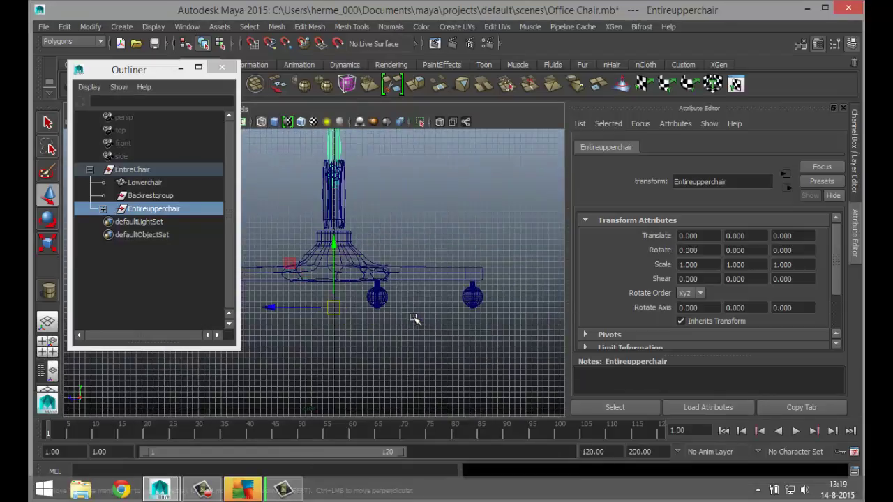
middle_click_drag(343, 324, 413, 347, "alt")
left_click(151, 184)
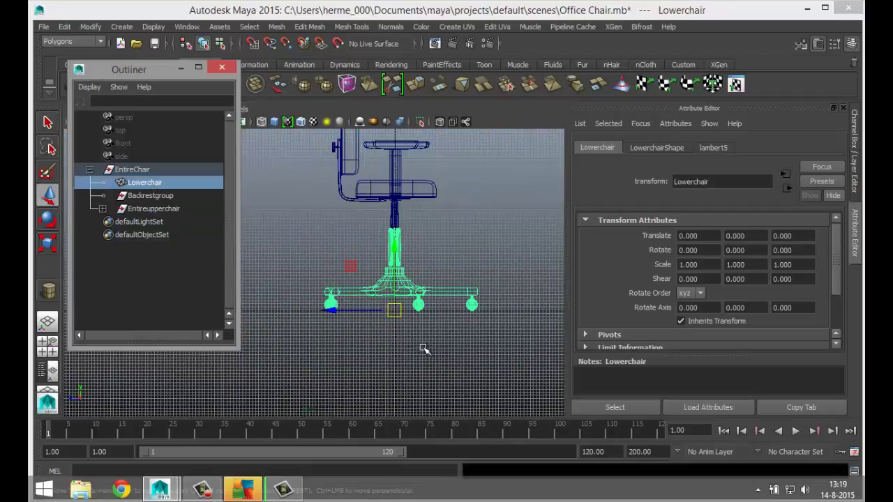
scroll(423, 349, "up", 4)
middle_click_drag(475, 380, 373, 371, "alt")
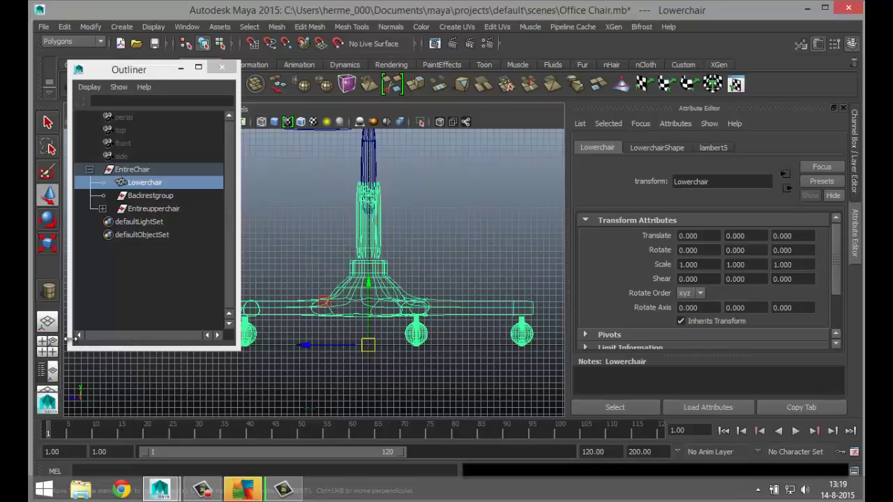
left_click(47, 352)
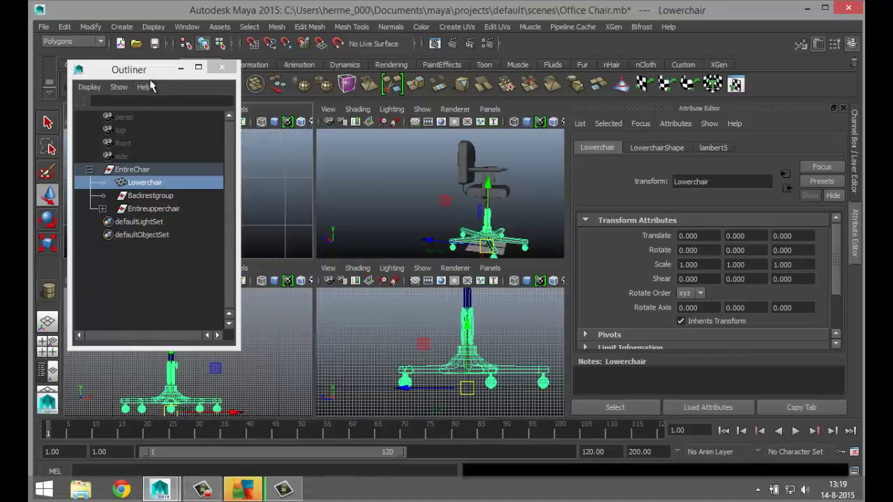
left_click_drag(157, 72, 566, 85)
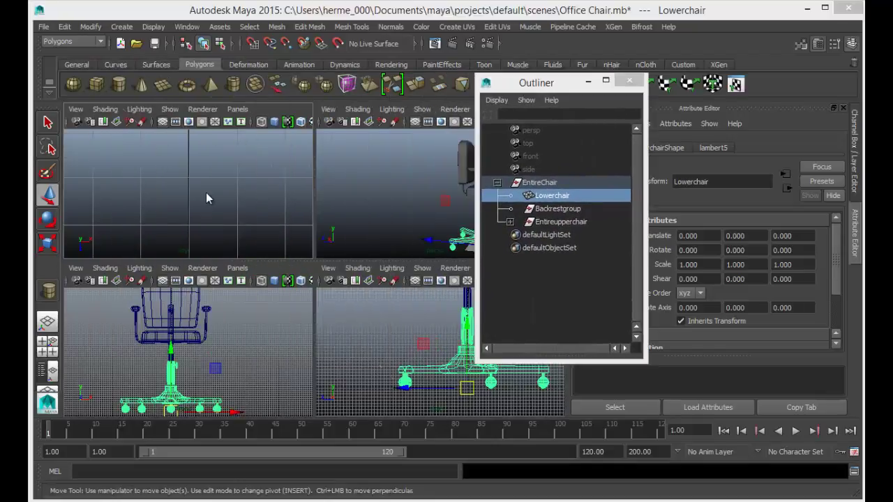
key("space")
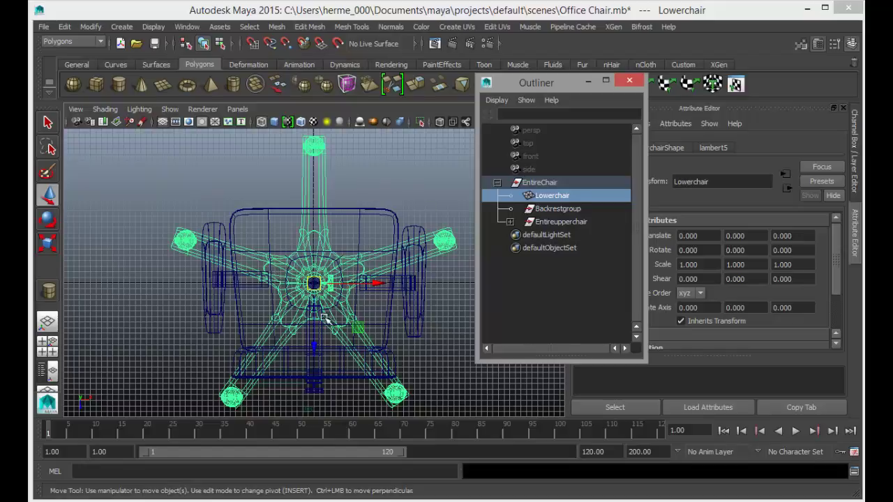
left_click(48, 347)
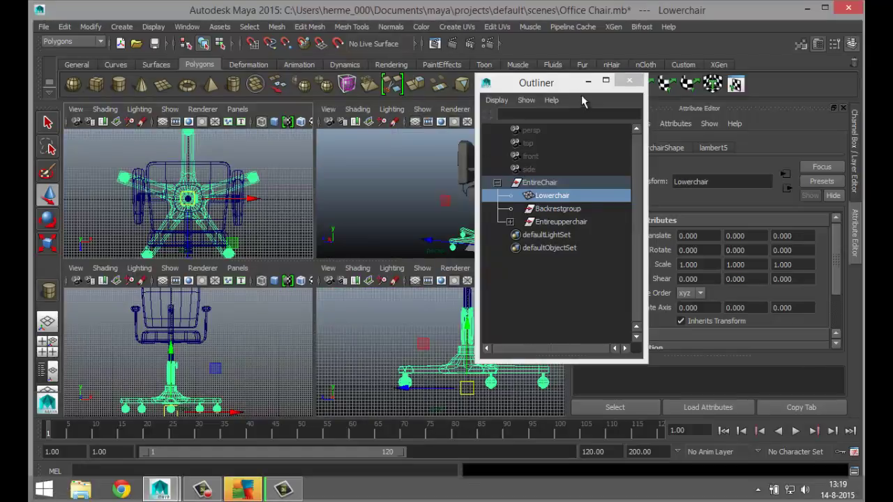
Raise the pivot of the Entireupperchair group to the column just beneath the seat, and check its centering from above
left_click_drag(567, 88, 684, 102)
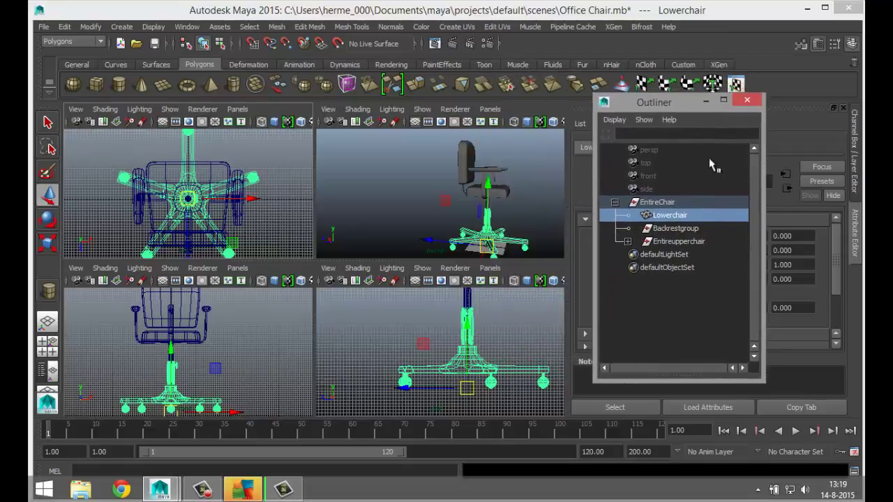
left_click(675, 241)
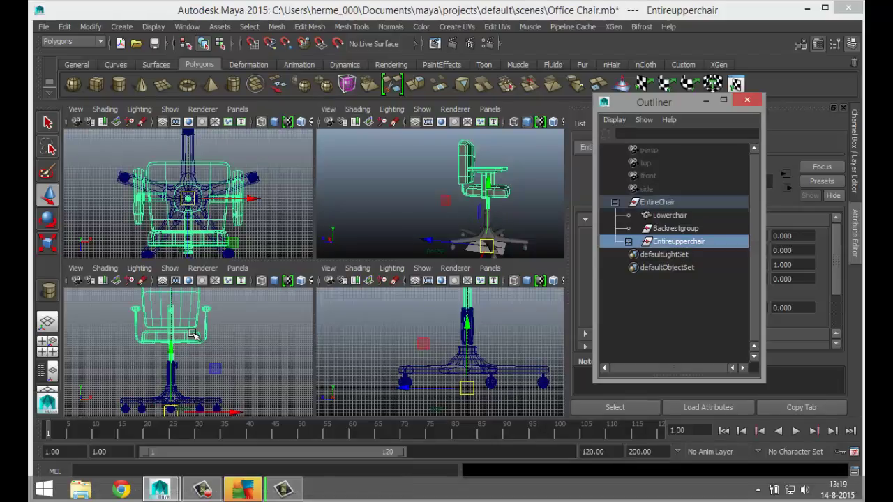
key("space")
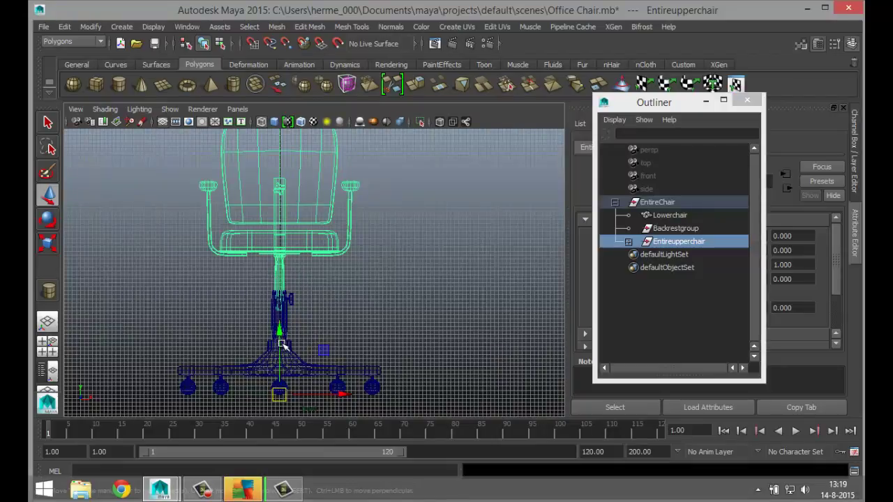
key("Insert")
middle_click_drag(280, 343, 279, 301)
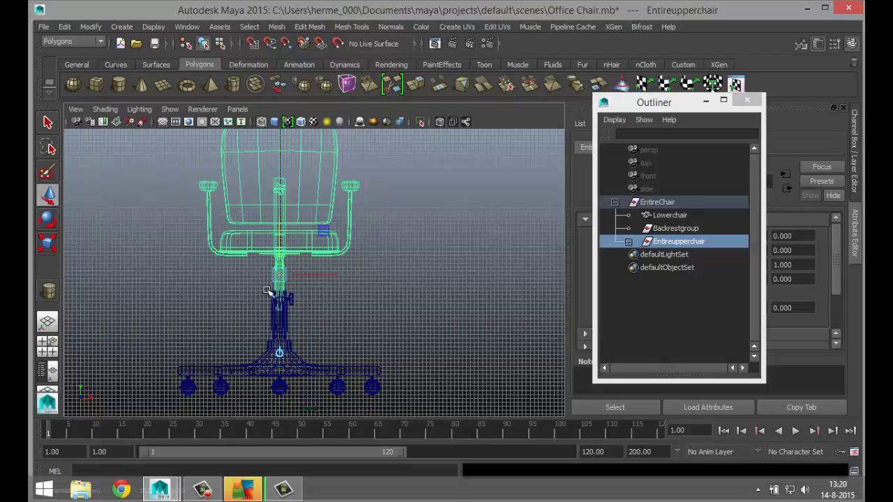
key("Insert")
left_click(47, 353)
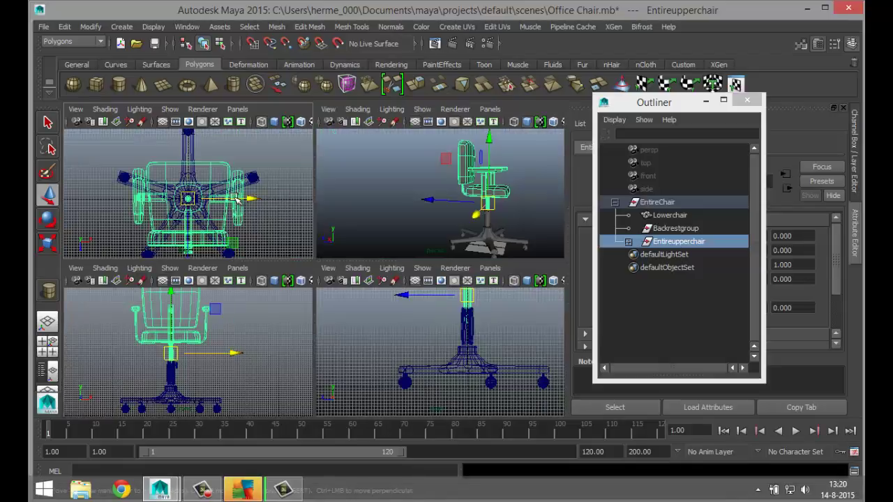
key("space")
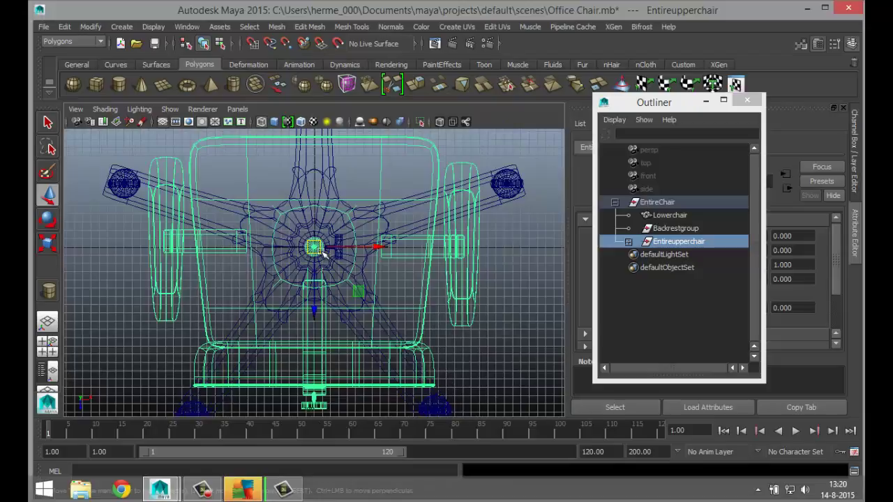
left_click(49, 346)
key("space")
left_click_drag(282, 306, 213, 316, "alt")
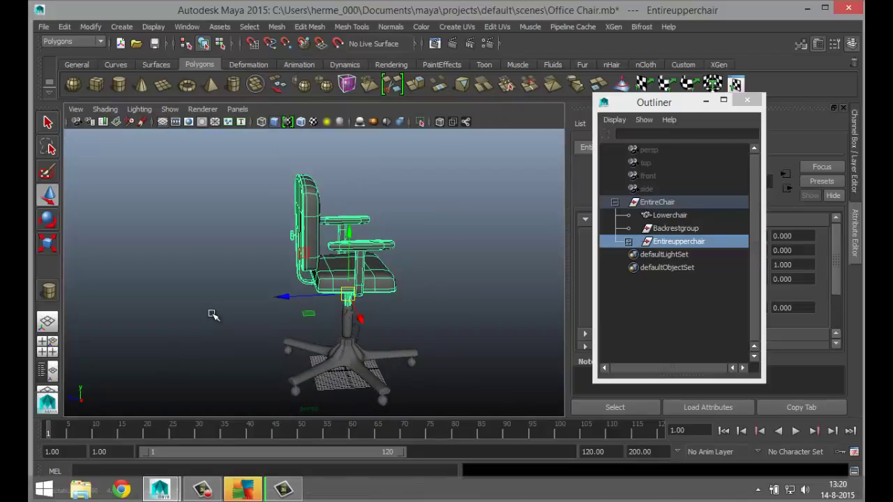
Select the Backrest and examine the position of its pivot in the front and side views
left_click(312, 204)
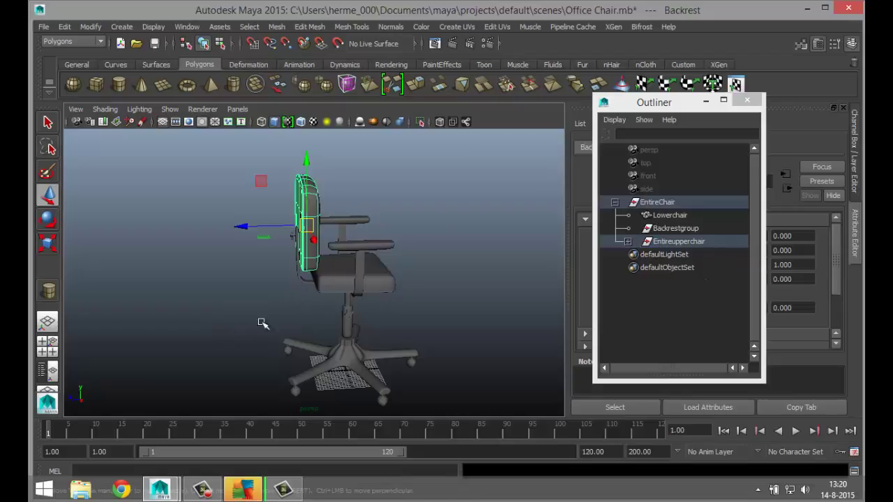
left_click(47, 344)
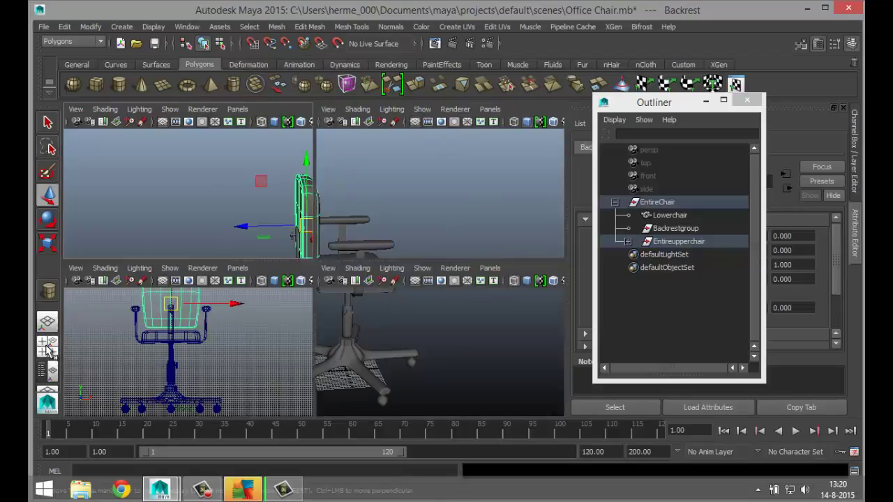
key("space")
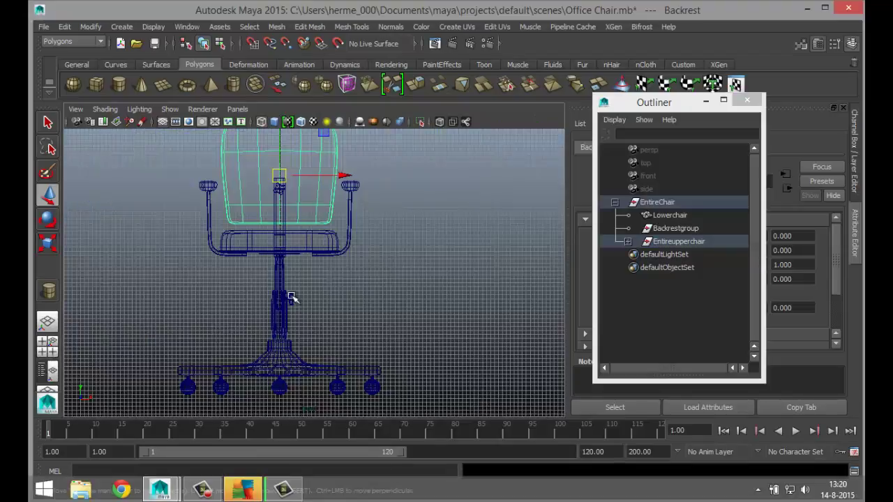
key("a")
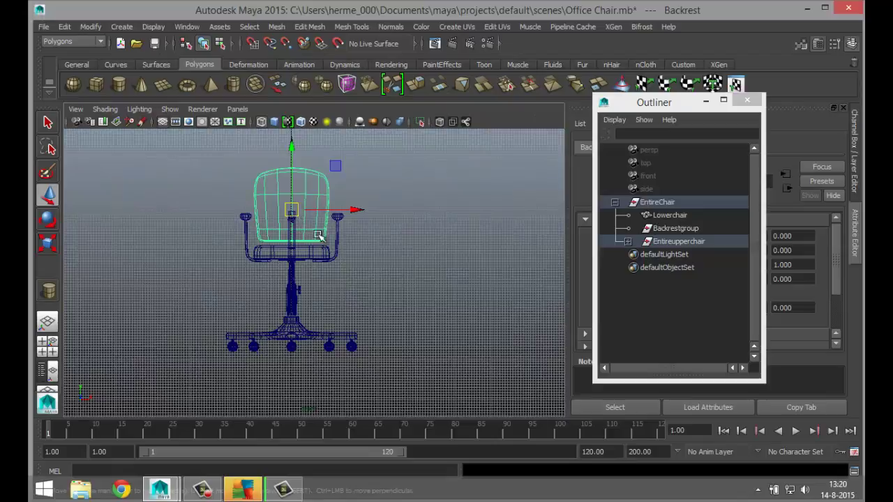
key("space")
key("space")
key("f")
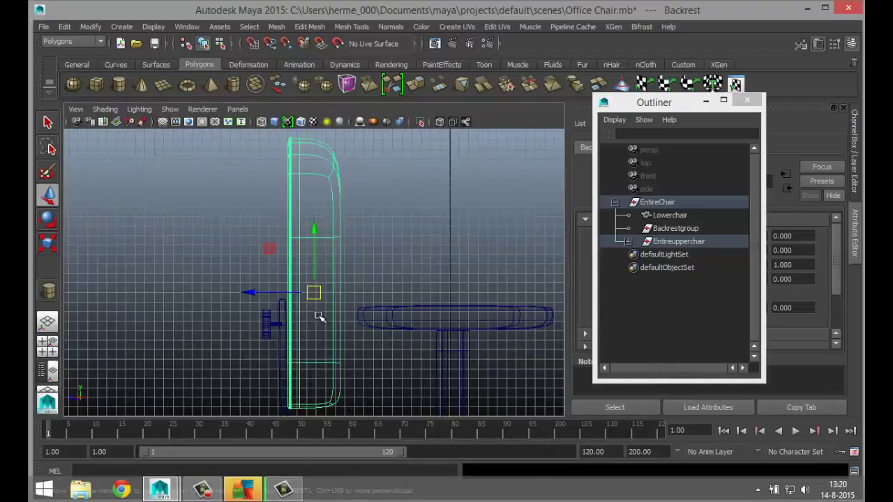
left_click(47, 342)
key("space")
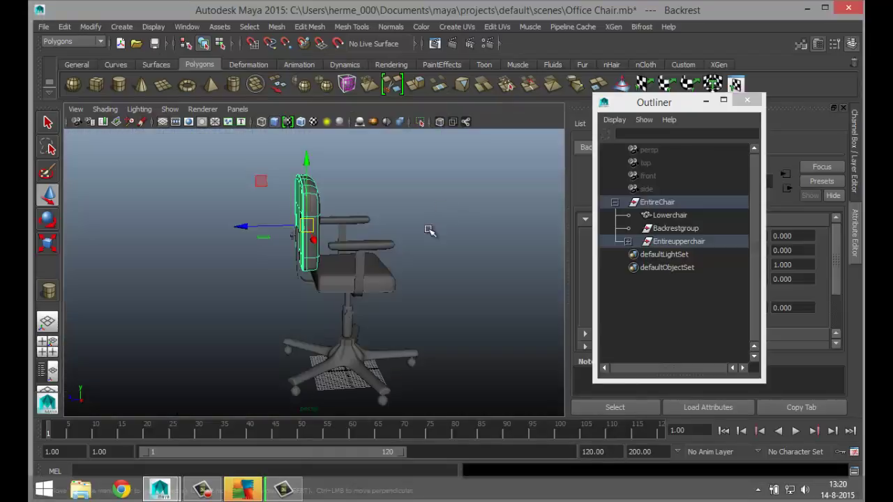
left_click_drag(478, 313, 436, 313, "alt")
mouse_move(432, 297)
middle_mouse_down("alt")
mouse_move(433, 286)
mouse_move(428, 300)
middle_mouse_up("alt")
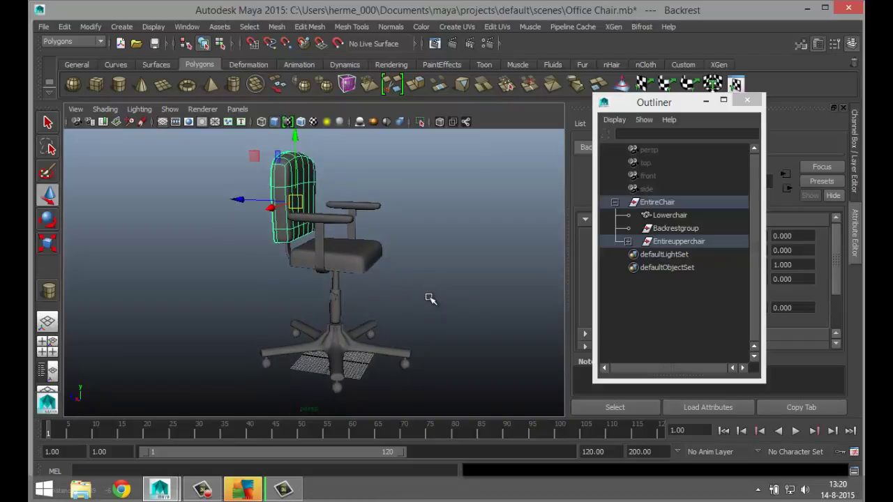
scroll(418, 293, "down", 3)
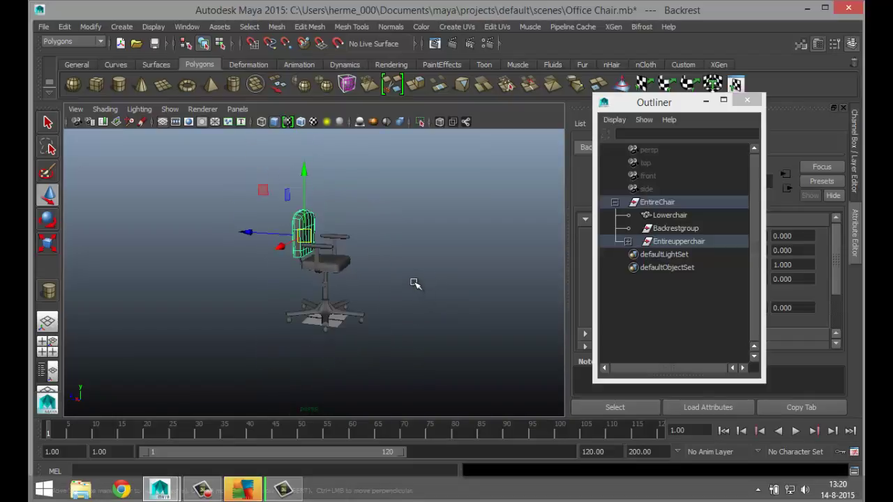
scroll(413, 270, "up", 2)
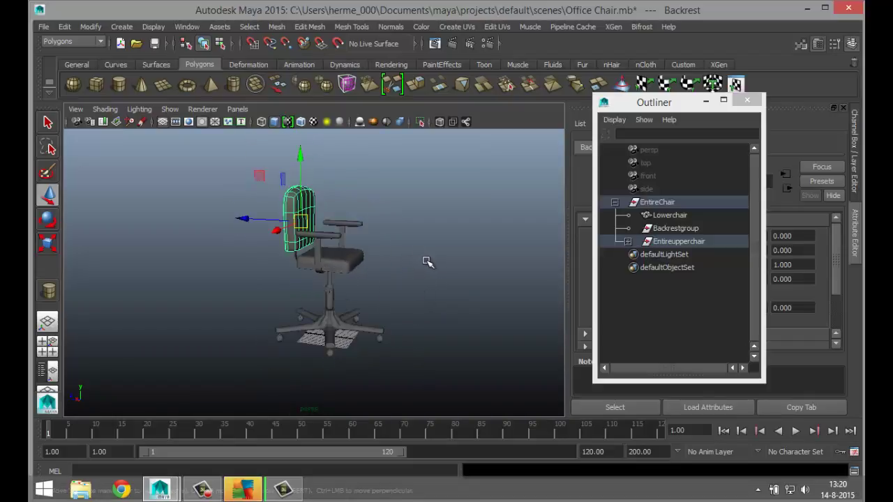
left_click_drag(409, 277, 425, 305, "alt")
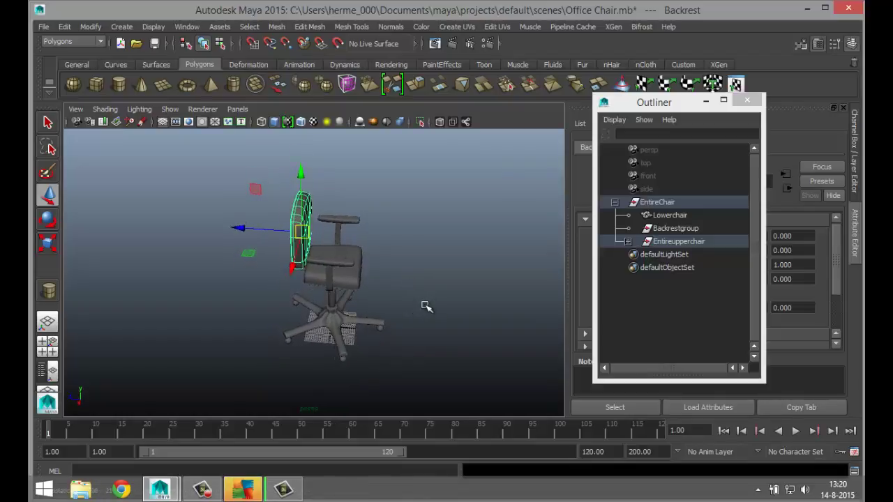
middle_click_drag(418, 309, 399, 304, "alt")
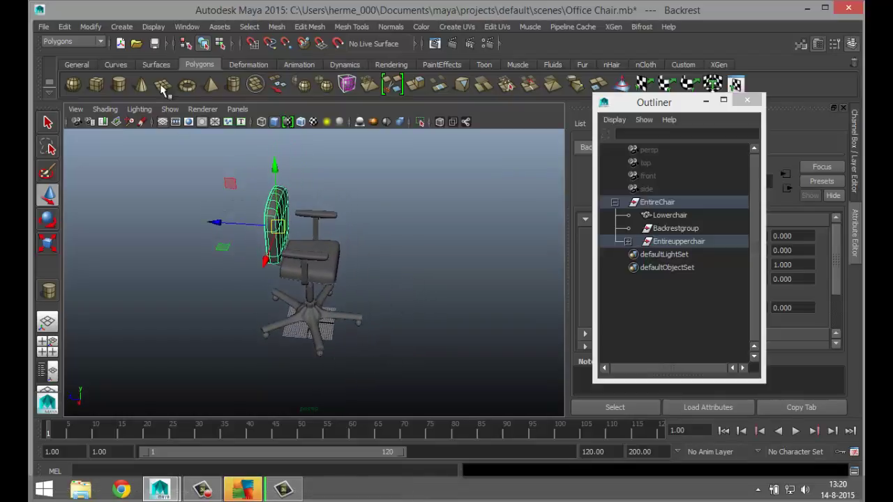
Draw a large NURBS circle, wider than the chair's base, on the grid beside the chair
left_click(122, 28)
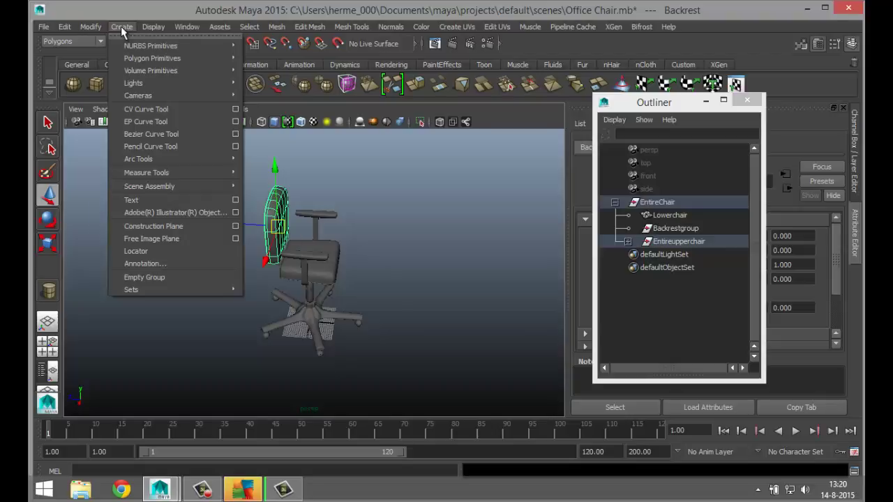
mouse_move(183, 48)
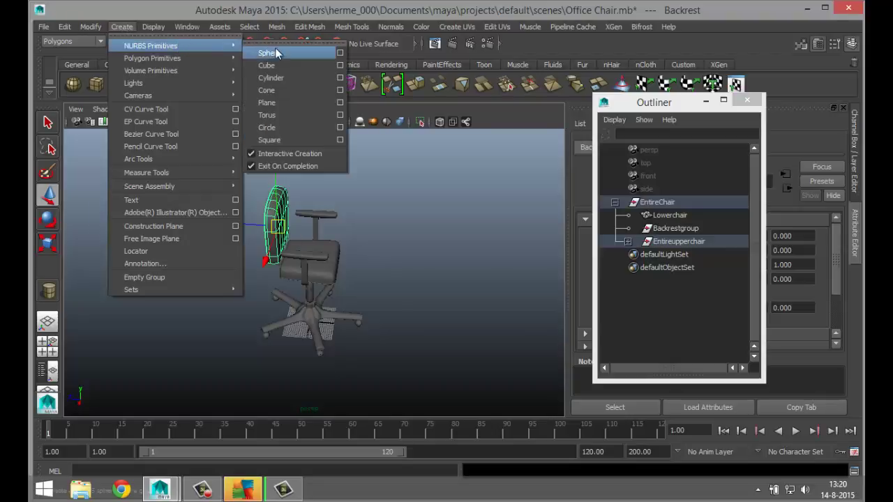
left_click(315, 129)
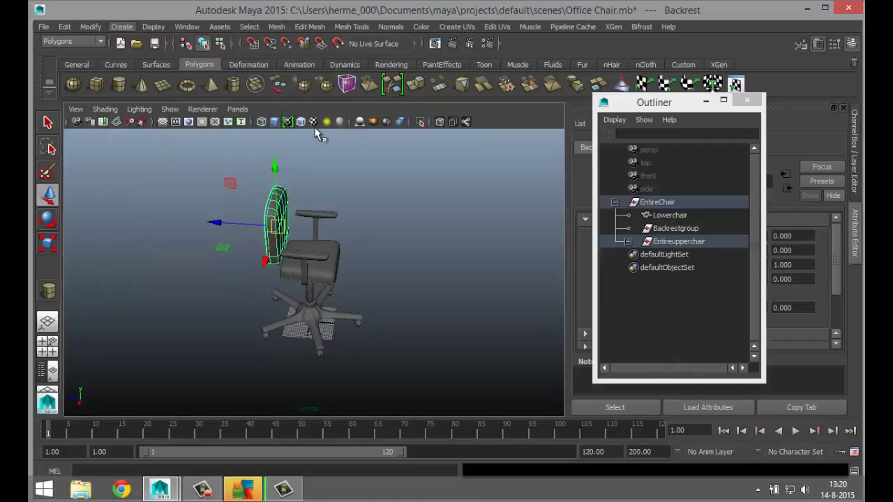
left_click_drag(396, 354, 506, 378)
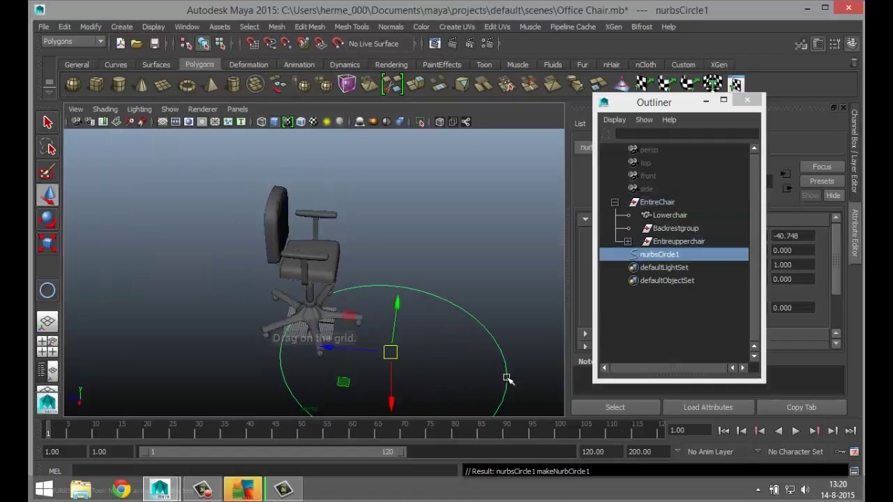
Center the large NURBS circle on the chair's central column in the top view, snapping it precisely to the middle vertex
left_click(51, 350)
key("space")
scroll(390, 360, "down", 8)
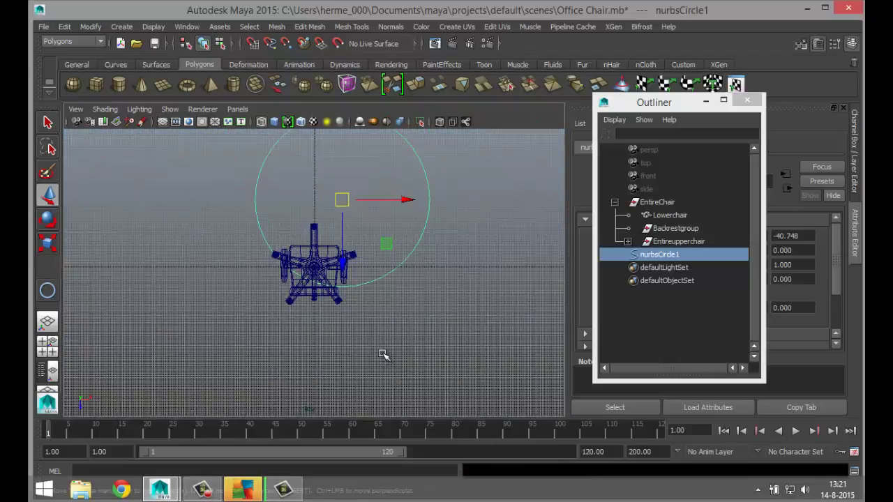
key("v")
left_click_drag(342, 207, 314, 270)
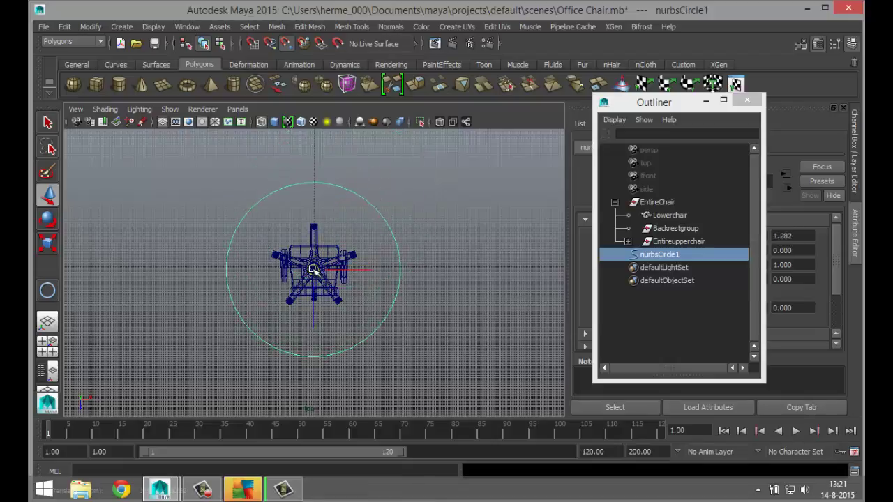
scroll(336, 314, "up", 8)
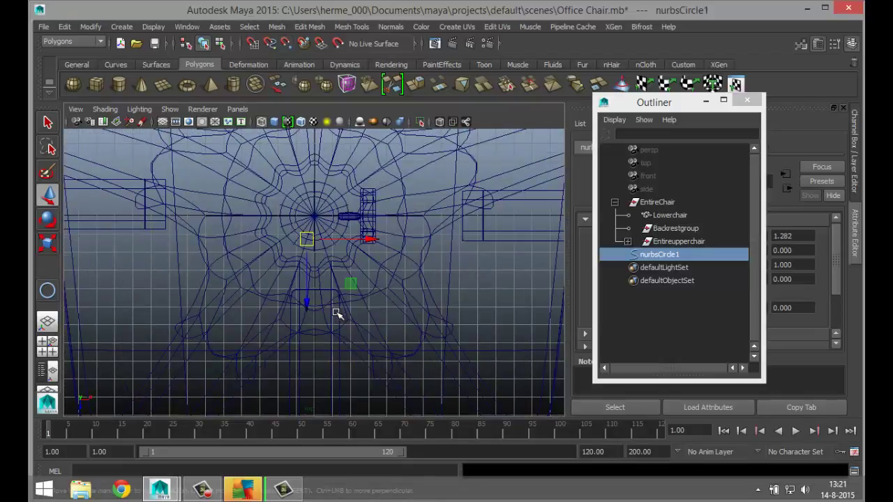
scroll(337, 314, "up", 2)
key("v")
left_click_drag(304, 225, 315, 197)
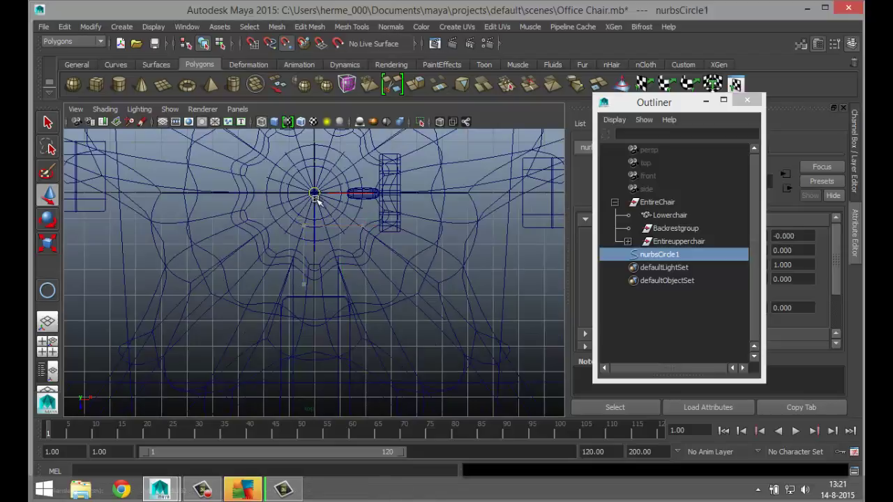
scroll(350, 278, "down", 6)
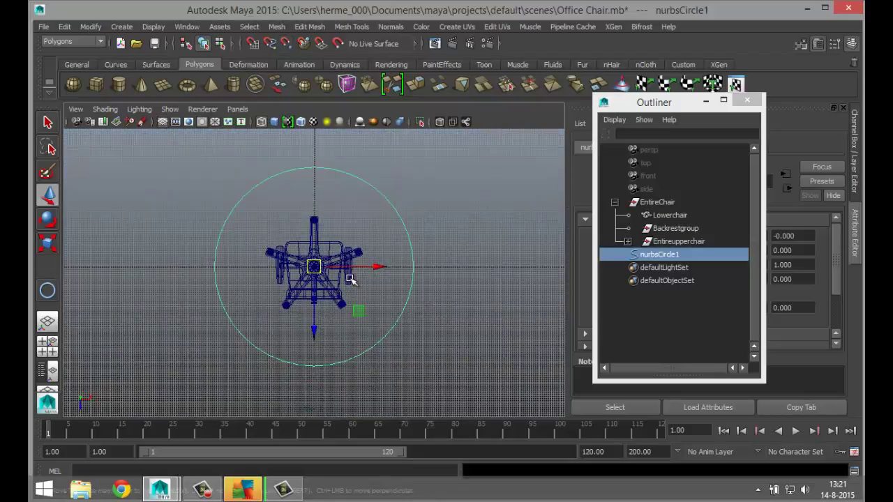
Parent EntireChair to nurbsCircle1, and move the circle in perspective view to test that the chair follows
left_click(47, 342)
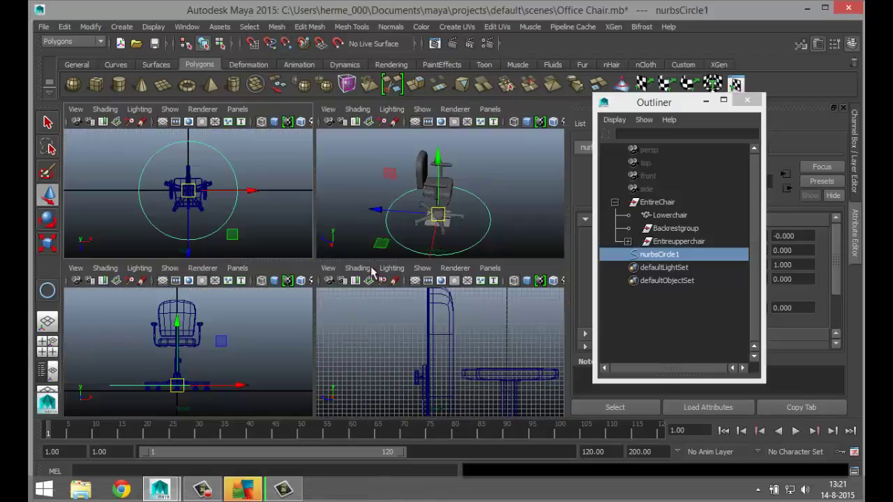
key("space")
left_click_drag(450, 311, 440, 288, "alt")
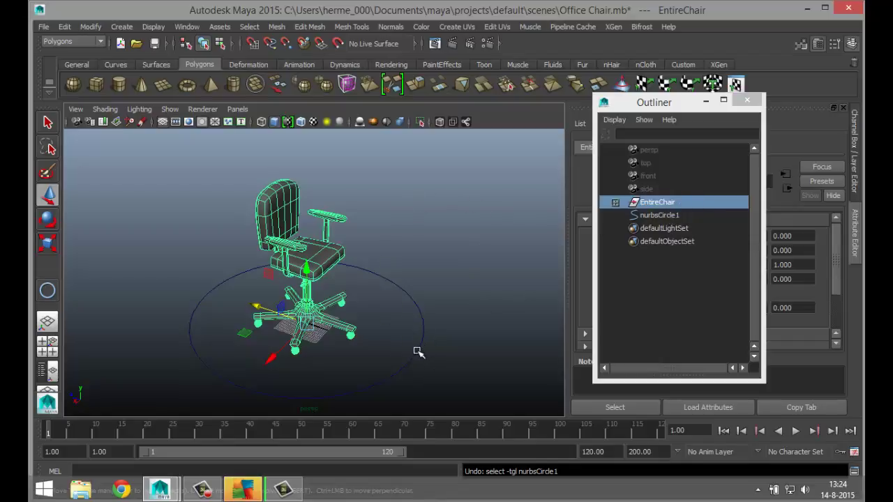
middle_click_drag(650, 204, 502, 424)
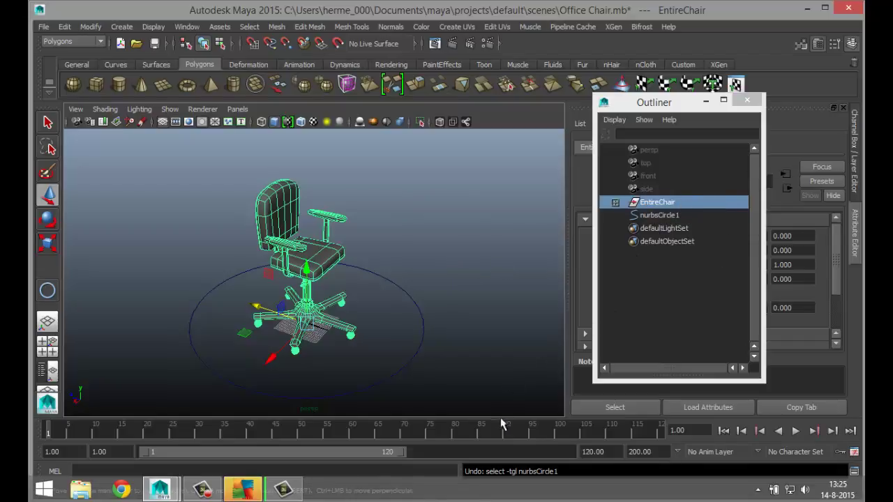
left_click(416, 345, "shift")
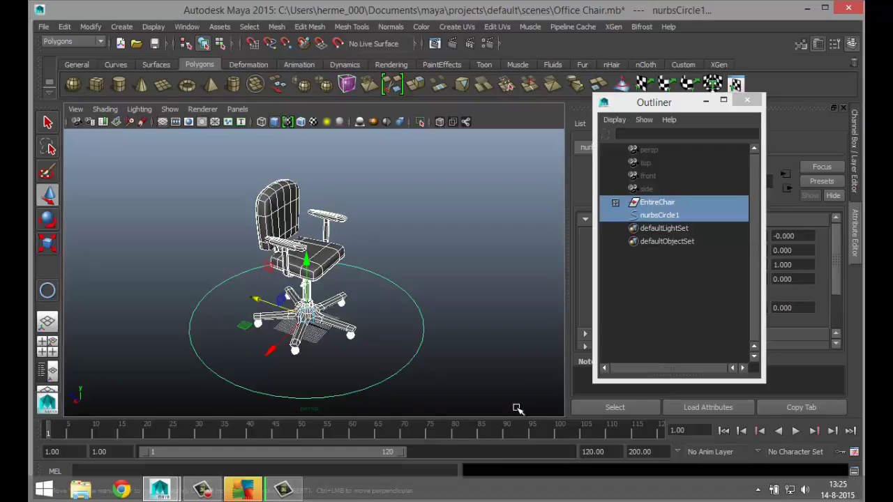
key("p")
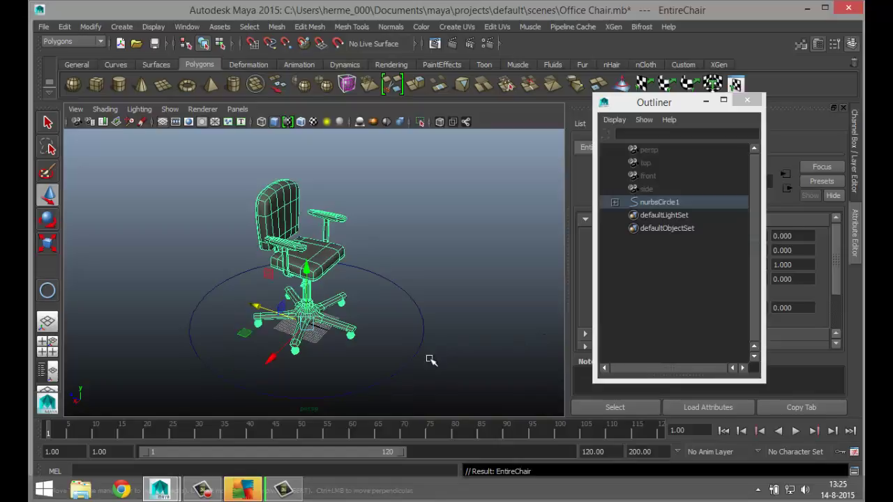
key("Up")
left_click_drag(269, 352, 199, 282)
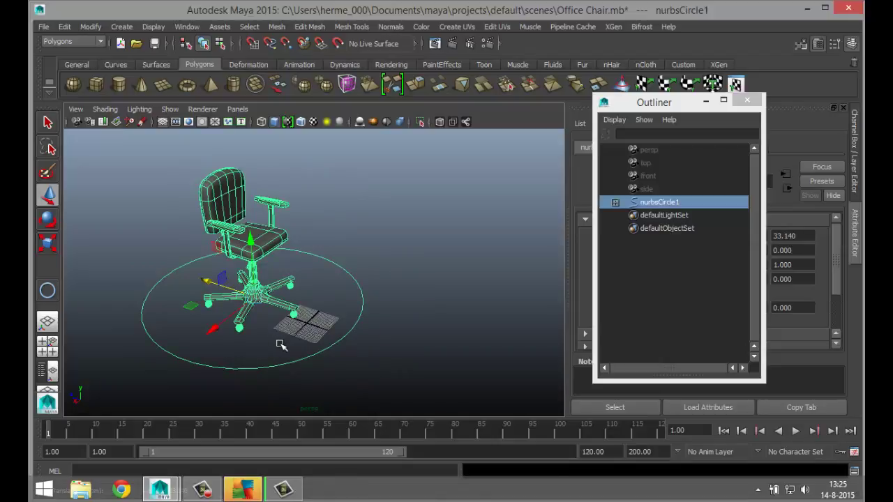
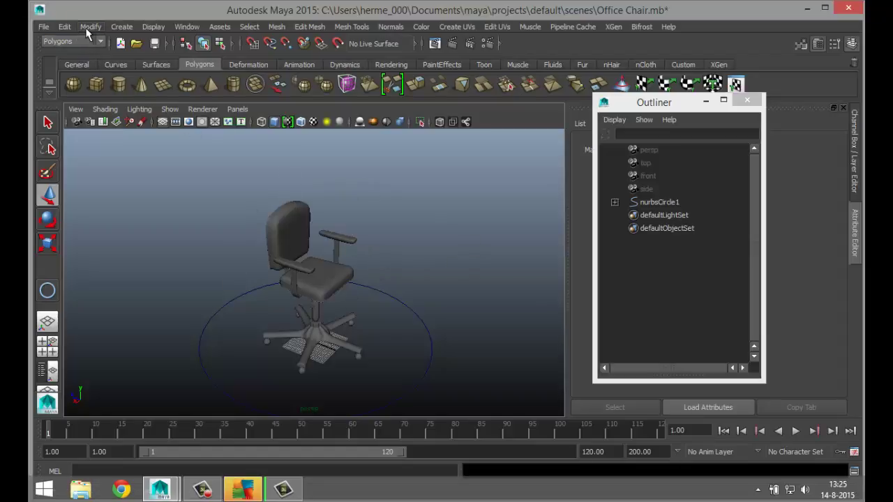
Draw a second, smaller NURBS circle on the grid beside the chair
left_click(125, 27)
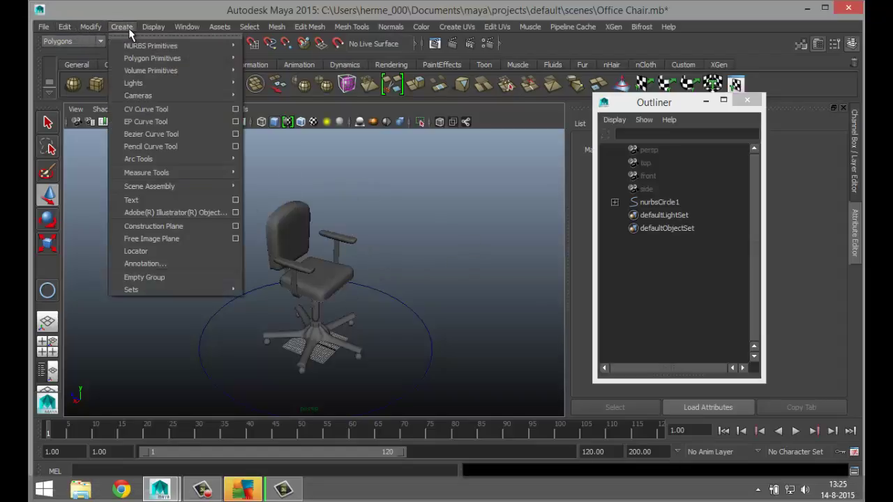
mouse_move(167, 48)
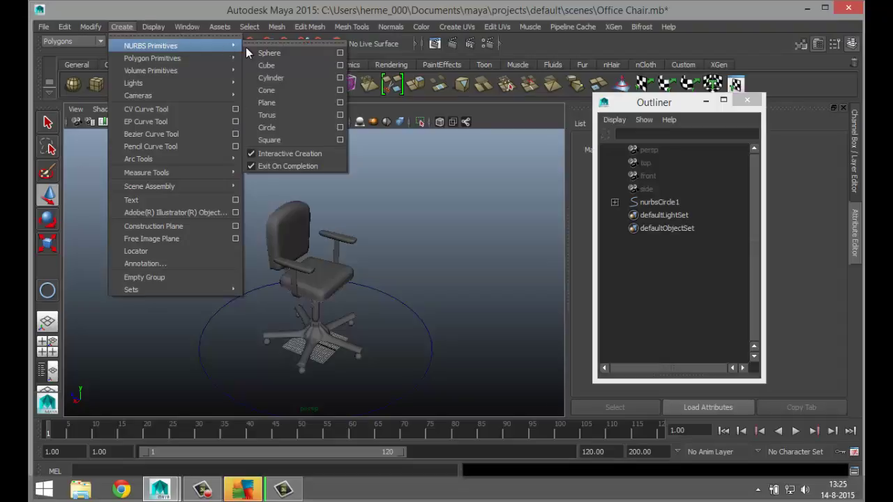
left_click(306, 127)
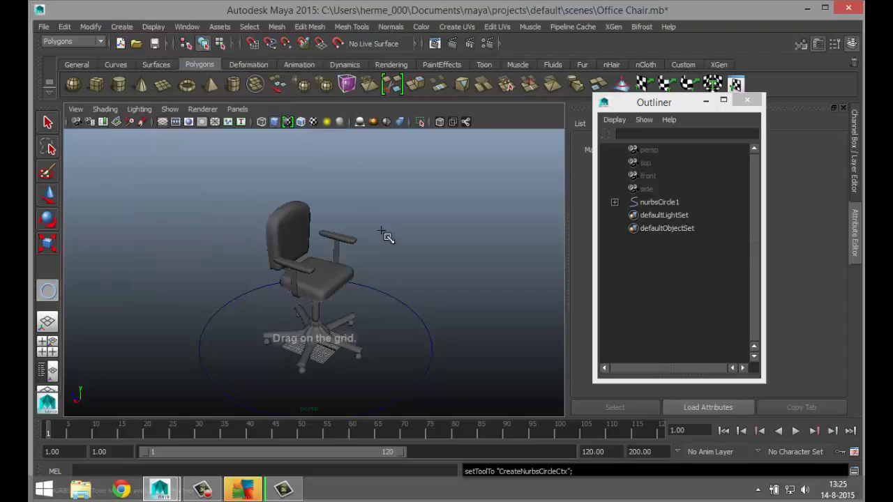
left_click_drag(468, 308, 508, 320)
Center nurbsCircle2 on the middle of the chair base in the top view, refining its alignment up close
left_click(48, 345)
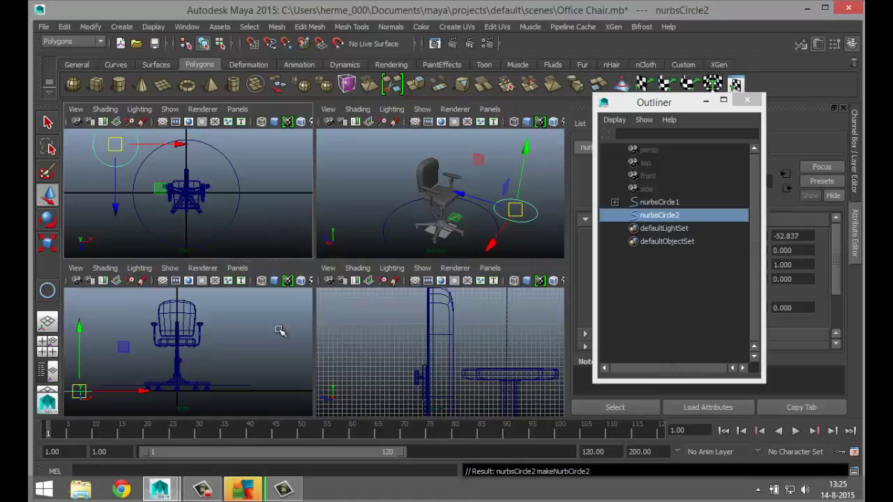
key("space")
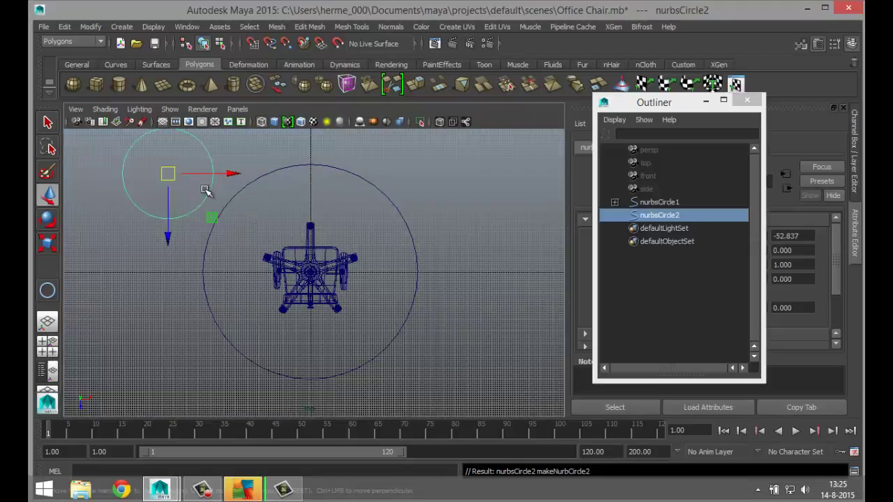
key("Insert")
left_click_drag(168, 173, 315, 274)
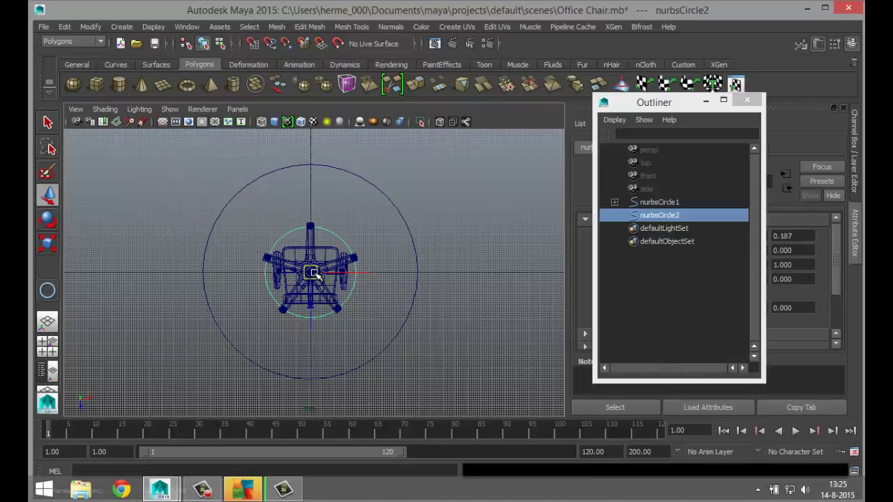
key("f")
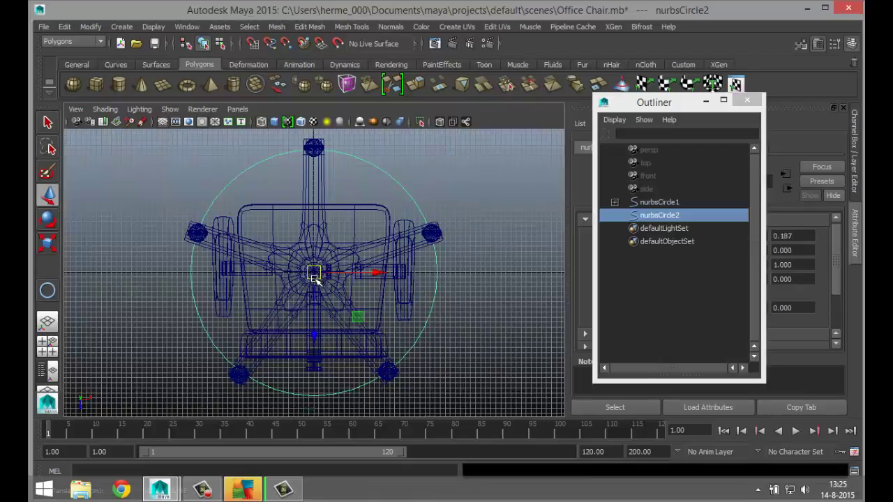
scroll(320, 286, "up", 8)
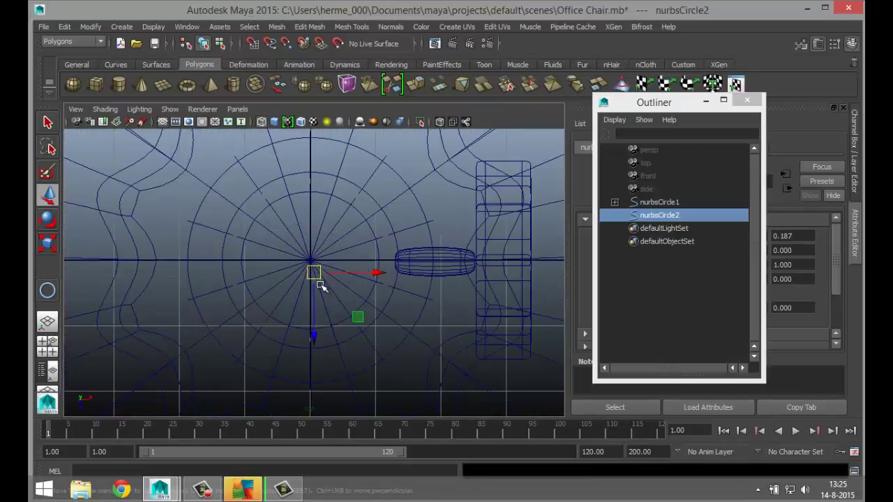
left_click_drag(316, 275, 314, 273)
scroll(315, 278, "down", 8)
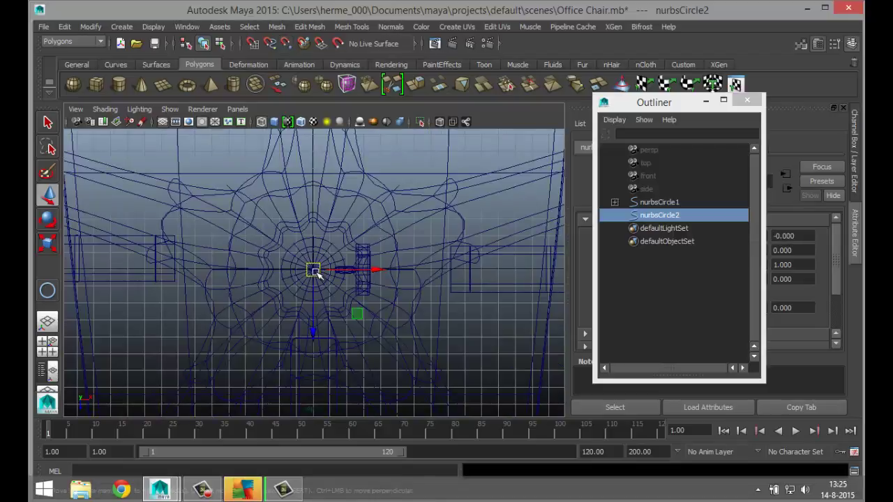
Raise nurbsCircle2 to the height of the seat in the perspective view, and check its placement around the seat
left_click(49, 344)
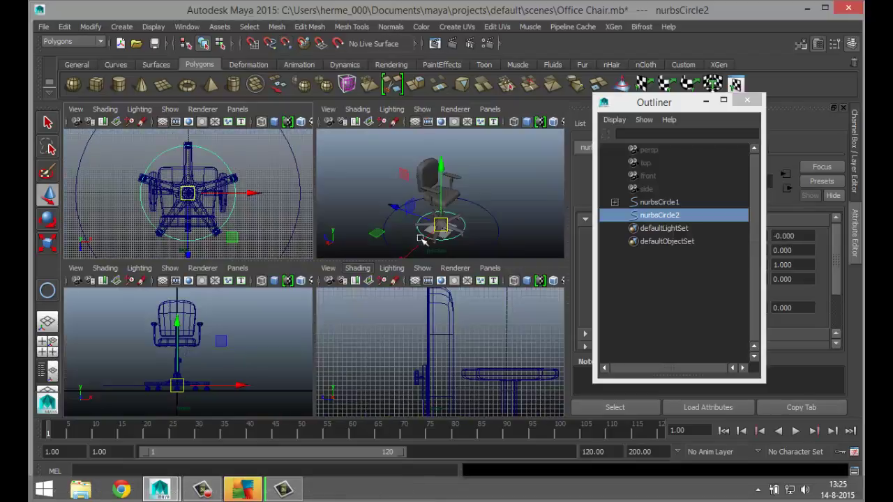
key("space")
left_click_drag(383, 339, 398, 315, "alt")
left_click_drag(318, 274, 314, 205)
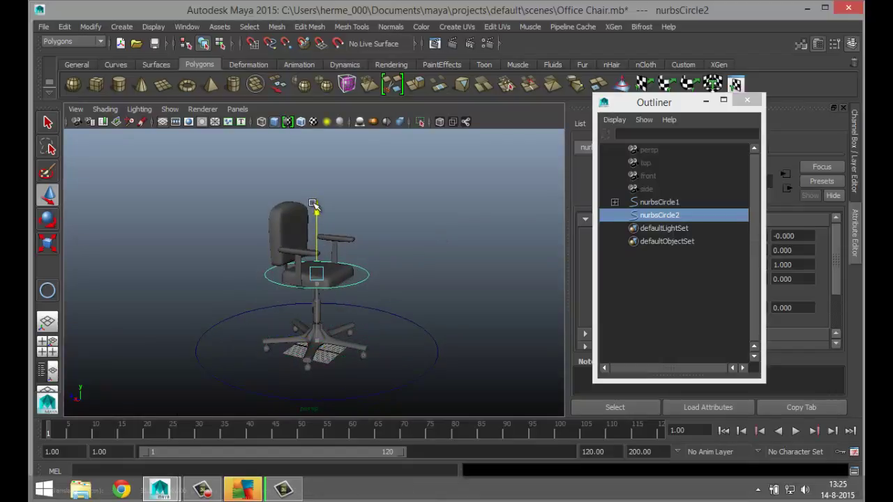
left_click_drag(465, 304, 434, 302, "alt")
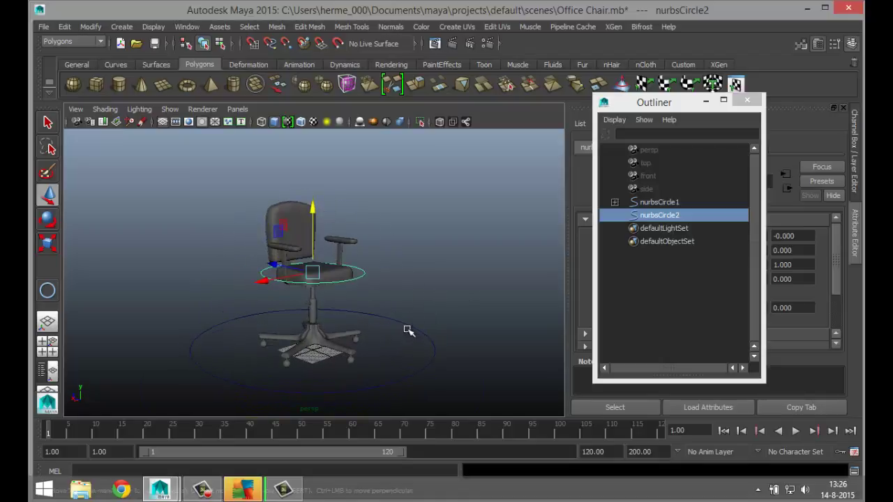
scroll(410, 326, "up", 6)
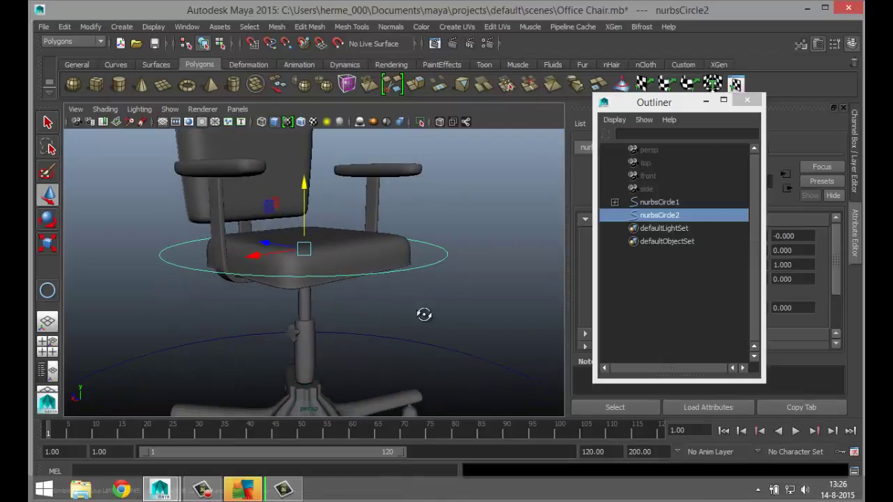
left_click_drag(423, 313, 439, 358, "alt")
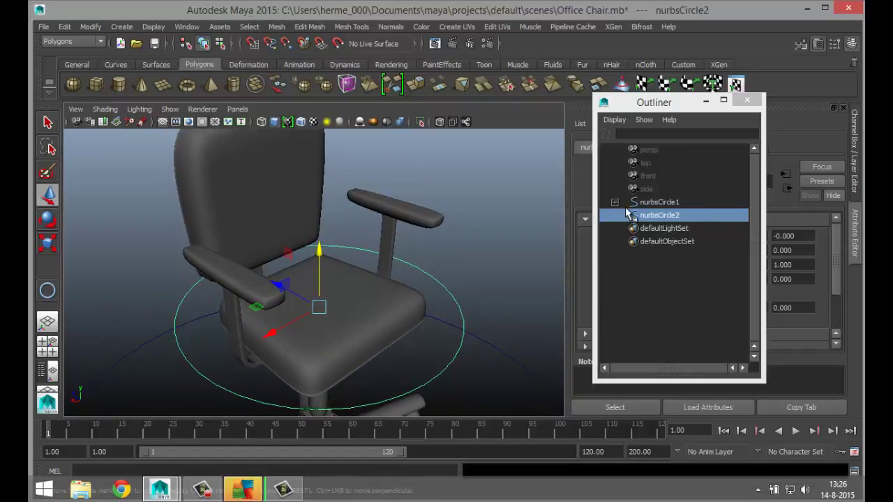
Parent the Entireupperchair group to nurbsCircle2
left_click(614, 203)
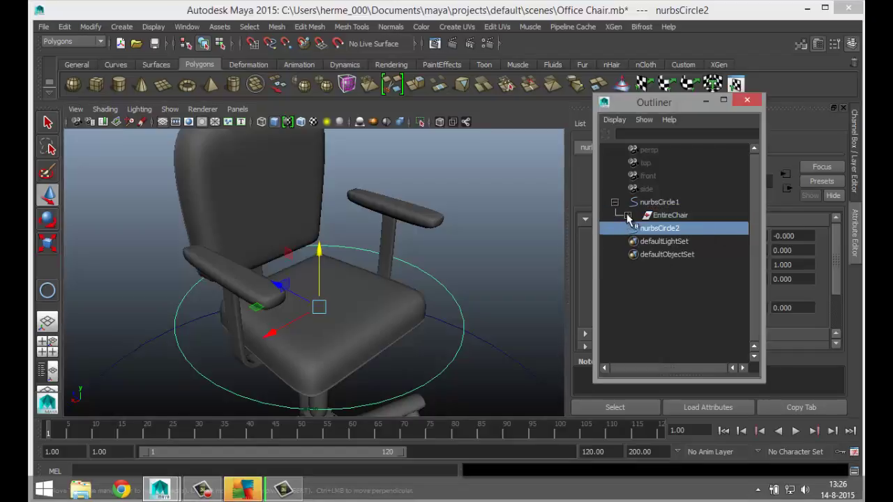
left_click(627, 216)
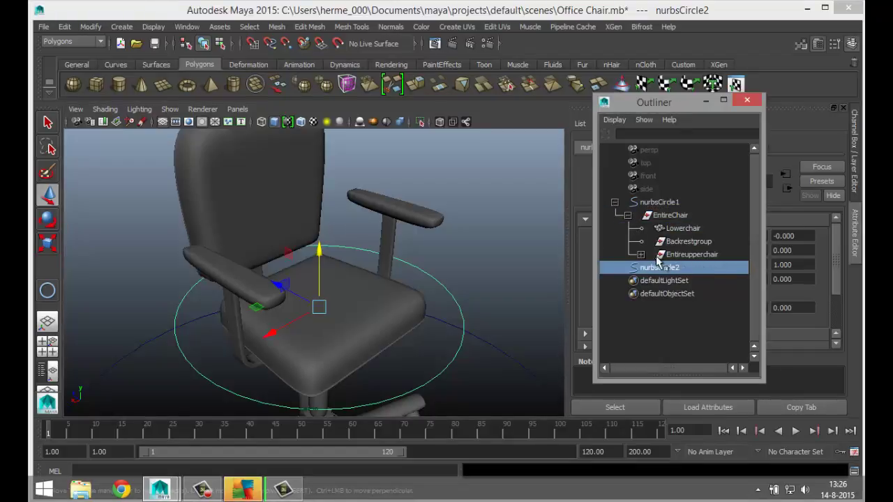
middle_click_drag(657, 259, 689, 260)
left_click(689, 256)
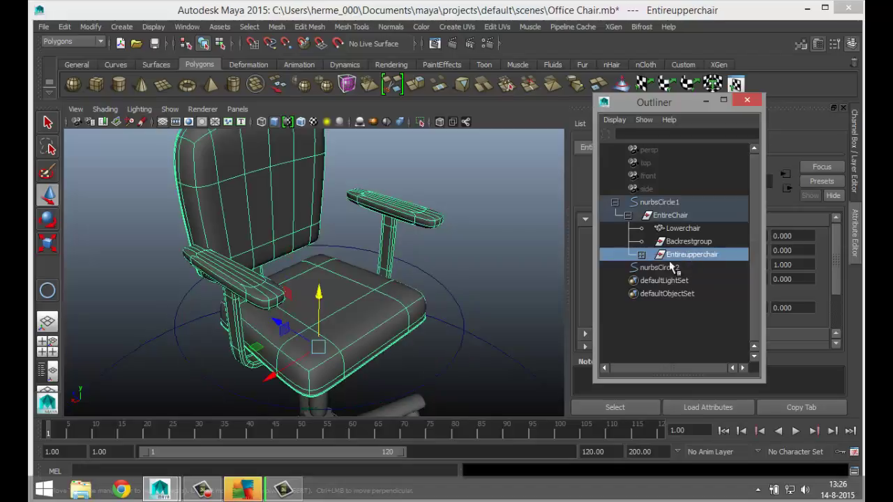
scroll(463, 292, "down", 5)
left_click_drag(455, 302, 488, 302, "alt")
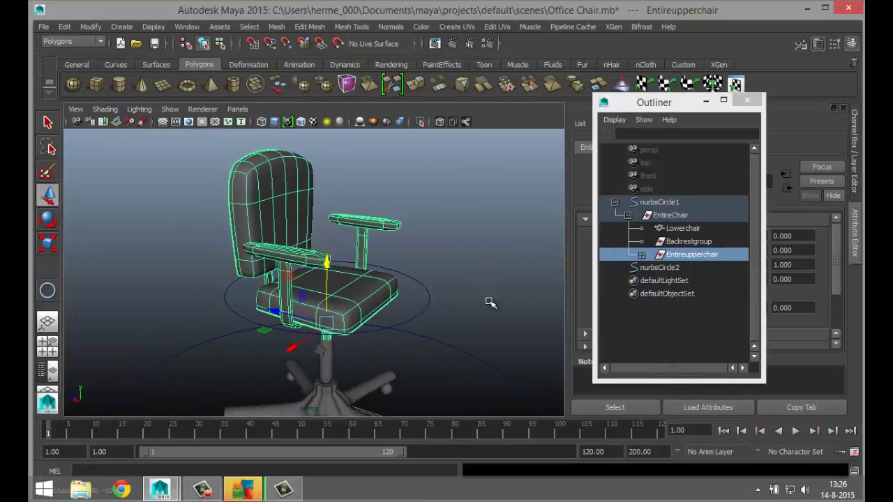
left_click(428, 302, "shift")
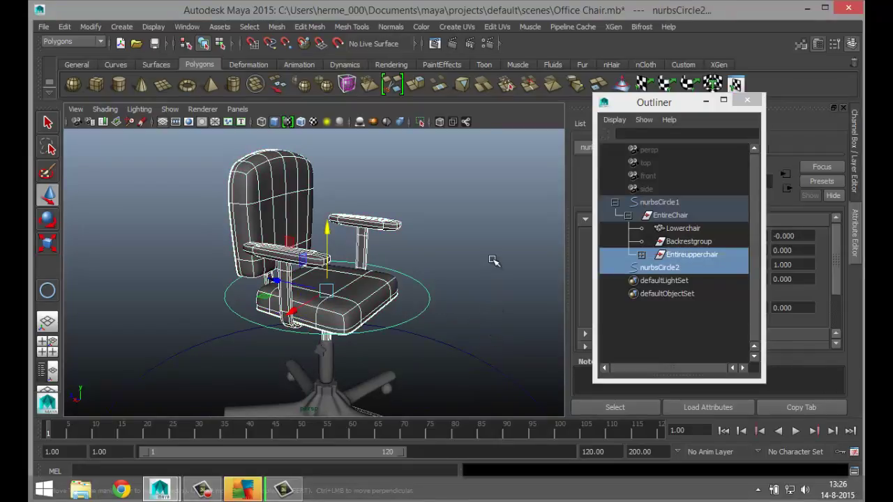
key("p")
Move nurbsCircle1 along the Z axis to test which chair parts follow it, and undo the move
scroll(494, 260, "down", 3)
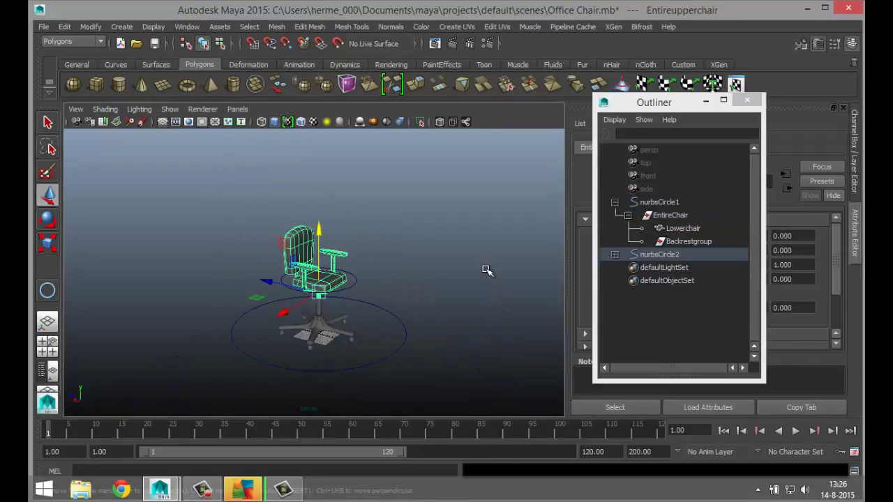
left_click_drag(479, 295, 449, 241, "alt")
left_click(488, 316)
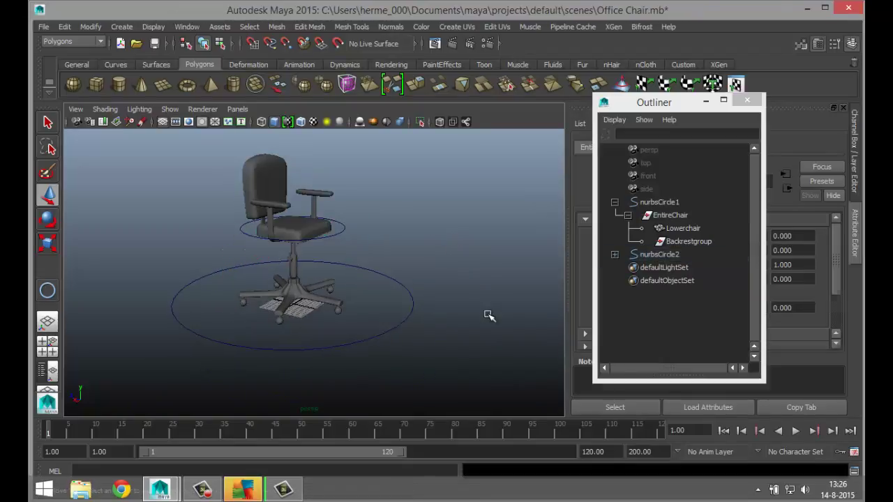
left_click_drag(456, 327, 434, 361, "alt")
left_click(416, 344)
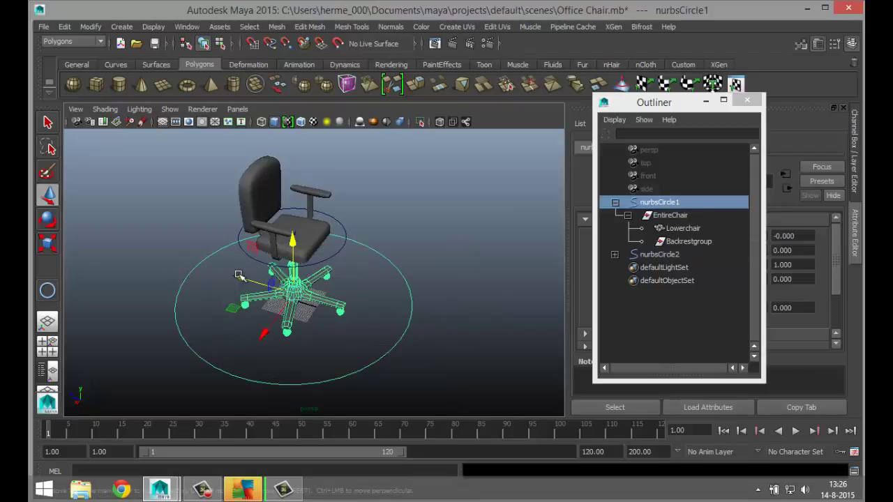
mouse_move(242, 279)
left_mouse_down()
mouse_move(221, 273)
mouse_move(234, 278)
left_mouse_up()
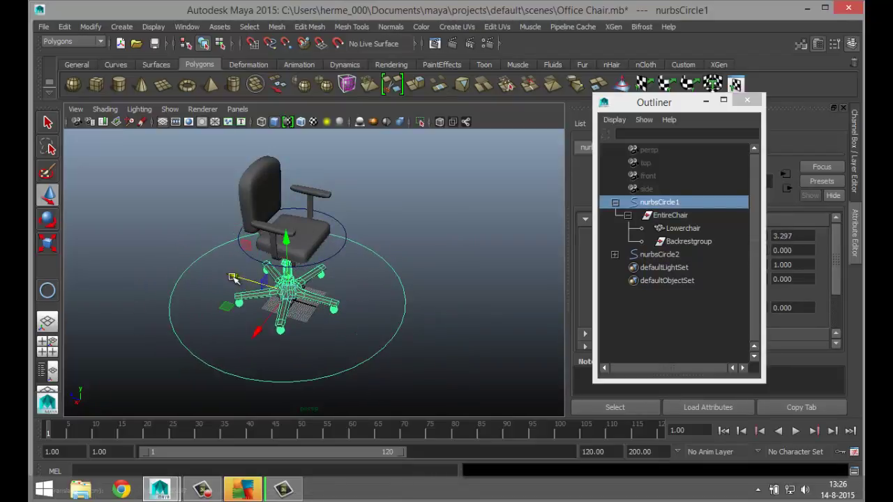
key("ctrl+z")
Nest nurbsCircle2, together with its Entireupperchair group, under EntireChair in the hierarchy
left_click_drag(494, 320, 468, 319, "alt")
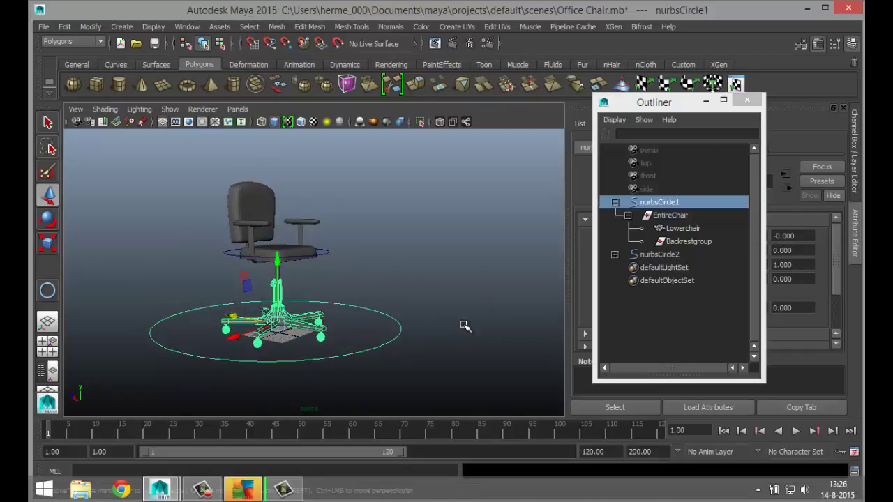
middle_click_drag(460, 325, 494, 324, "alt")
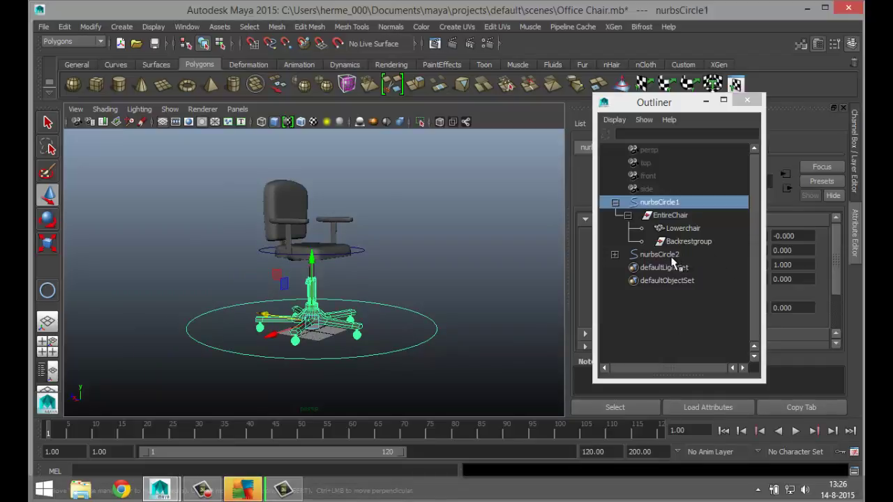
left_click(615, 255)
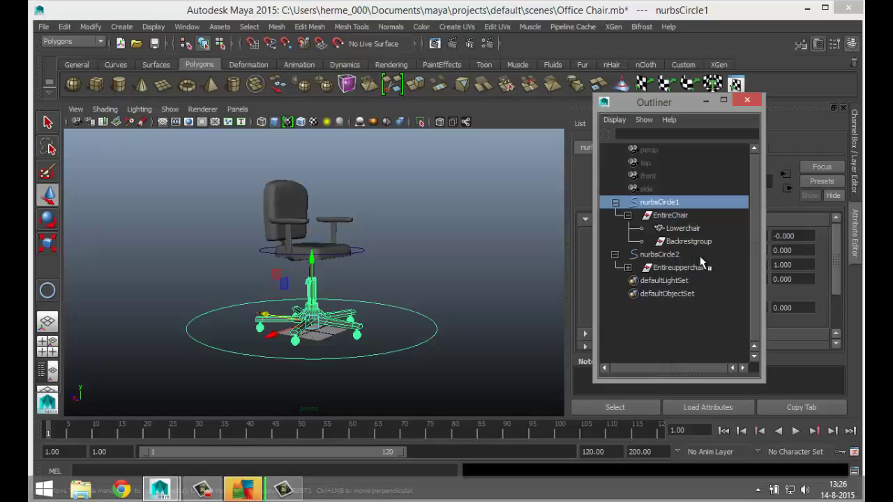
middle_click_drag(655, 259, 703, 220)
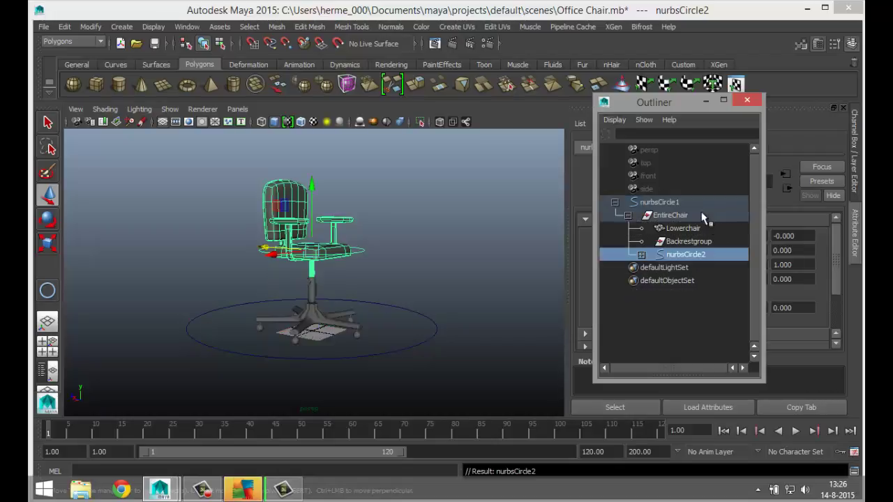
Move nurbsCircle1 again to test whether the whole chair and the seat circle follow, and undo the move
left_click(419, 345)
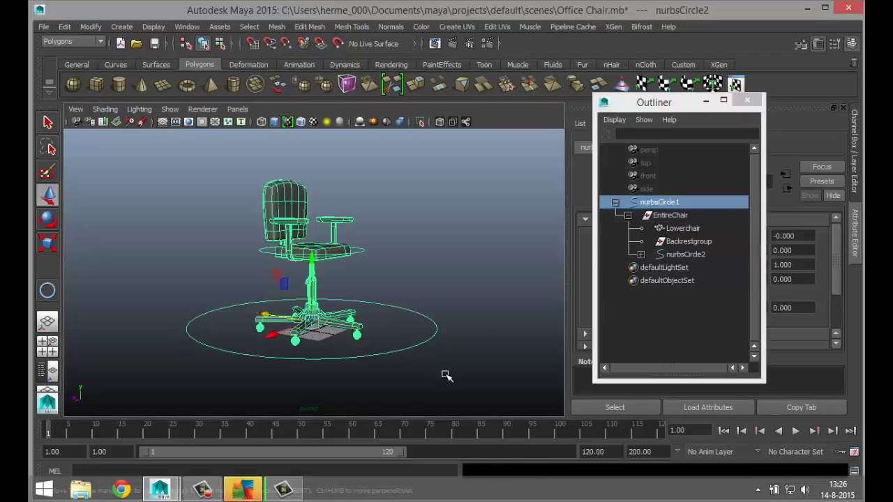
left_click_drag(422, 377, 451, 388, "alt")
mouse_move(257, 311)
left_mouse_down()
mouse_move(202, 314)
mouse_move(249, 322)
left_mouse_up()
key("ctrl+z")
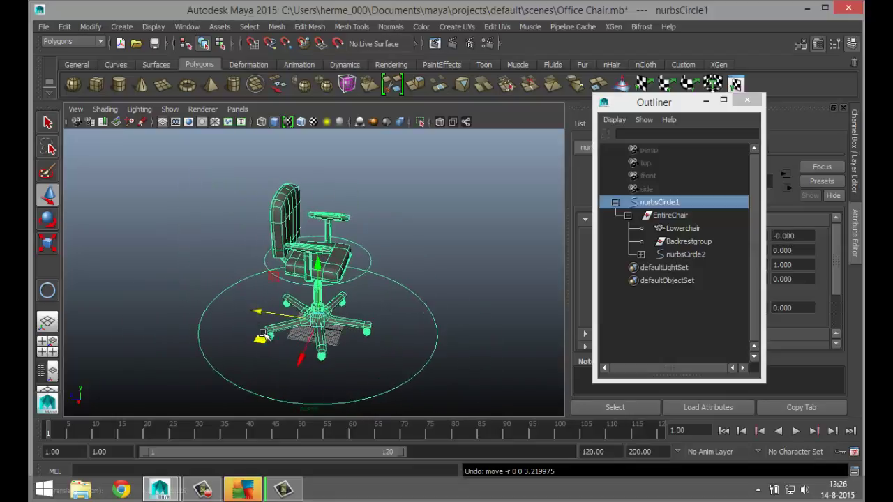
Rotate nurbsCircle2 about the vertical axis to test swivelling the upper chair, and undo the rotation
left_click(369, 258)
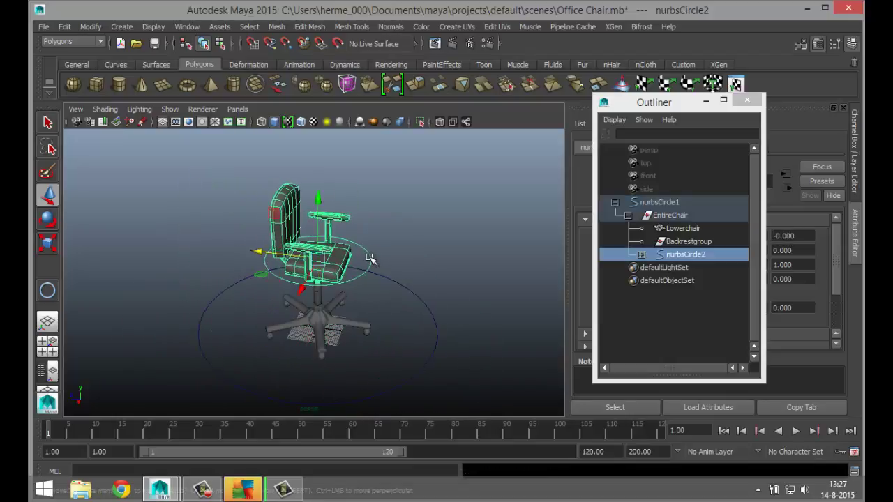
key("e")
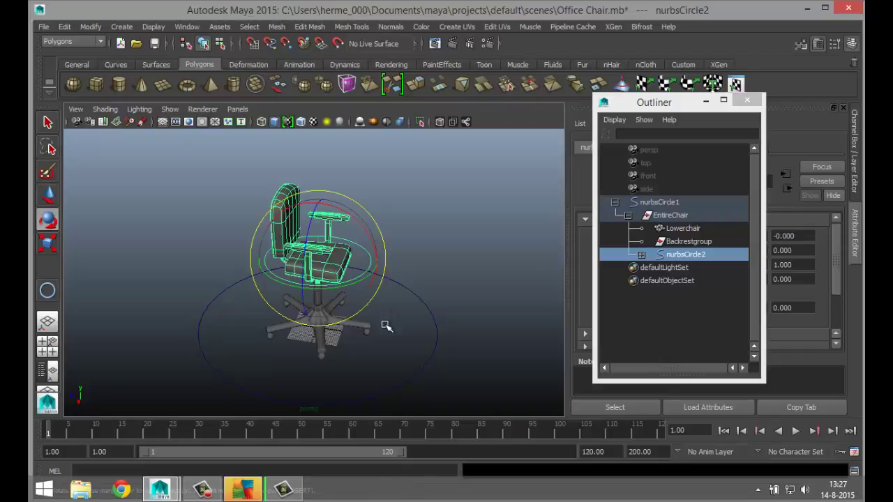
left_click_drag(325, 299, 311, 279)
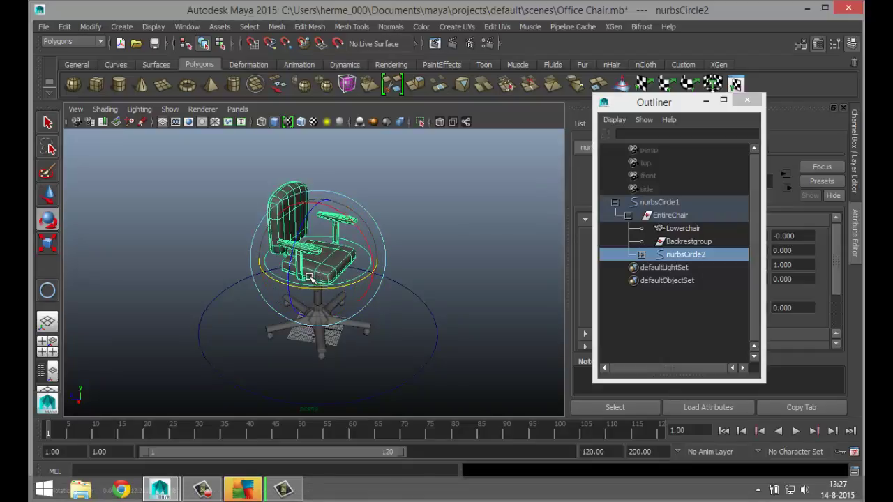
key("ctrl+z")
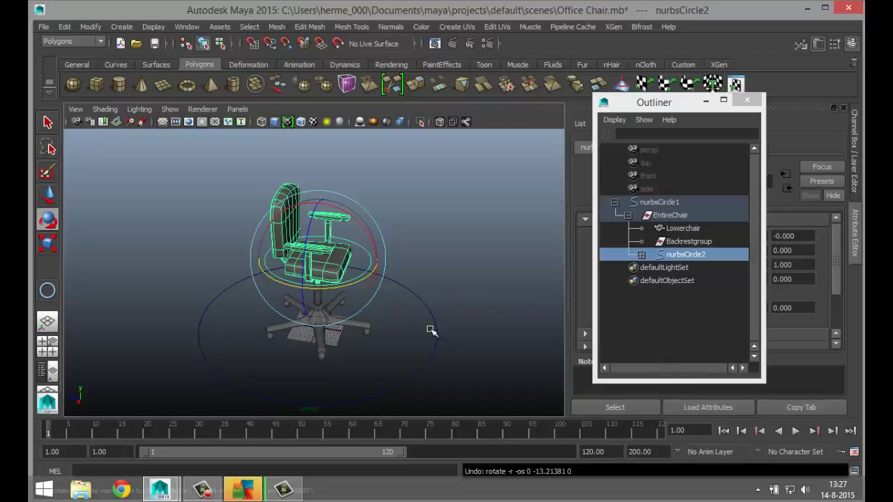
Draw a third NURBS circle on the grid beside the chair as a control for the backrest
mouse_move(429, 330)
left_mouse_down("alt")
mouse_move(435, 300)
mouse_move(420, 297)
mouse_move(440, 313)
mouse_move(416, 325)
left_mouse_up("alt")
middle_click_drag(416, 325, 454, 361, "alt")
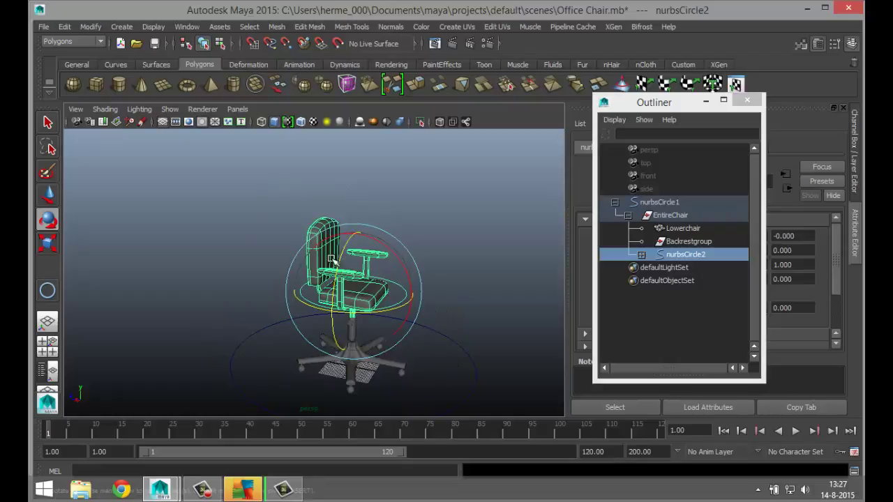
left_click(318, 222)
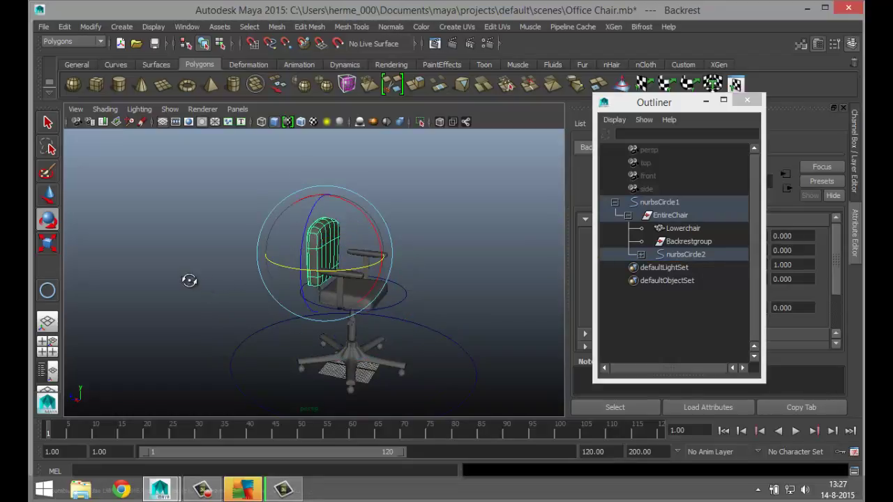
left_click_drag(186, 279, 231, 303, "alt")
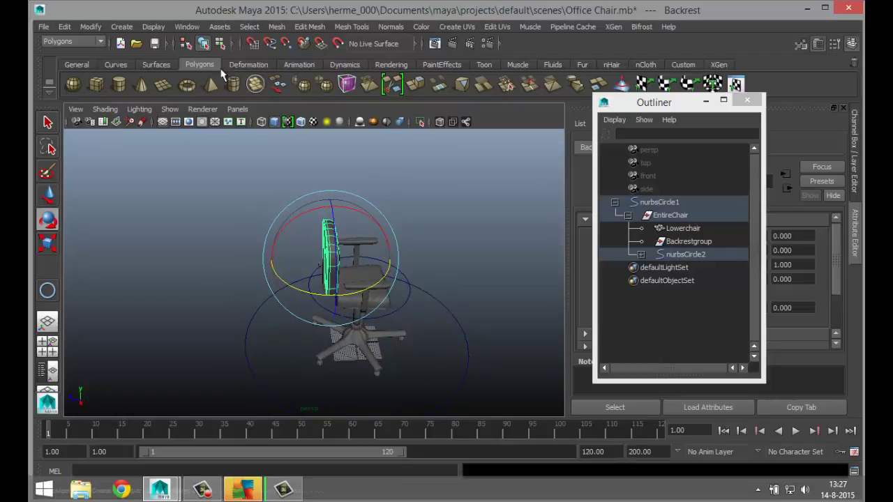
left_click(122, 27)
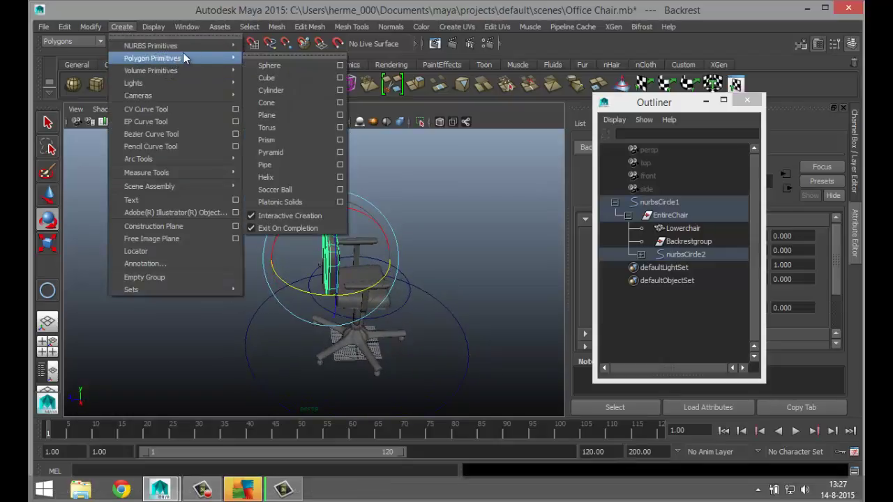
mouse_move(202, 45)
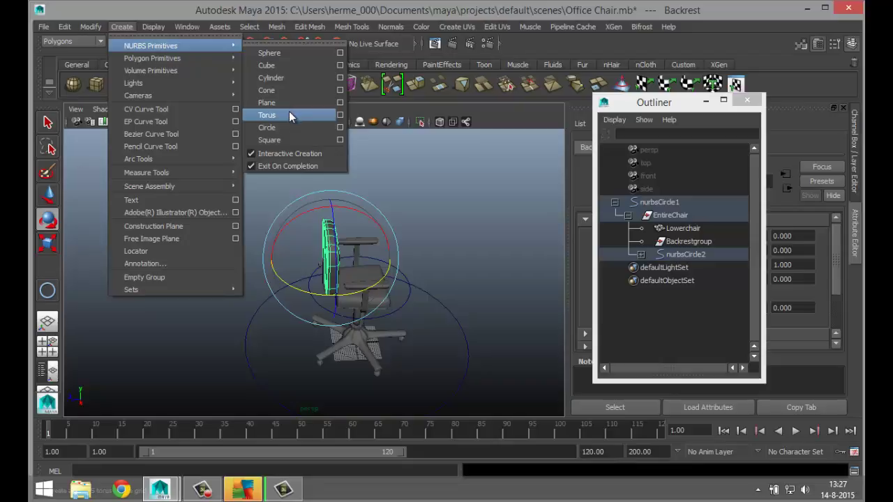
left_click(308, 129)
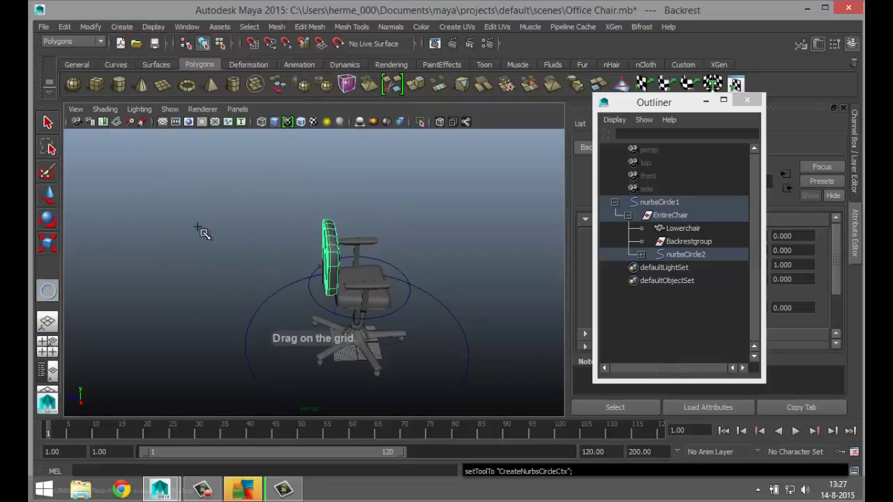
scroll(192, 257, "down", 3)
left_click_drag(198, 323, 214, 329)
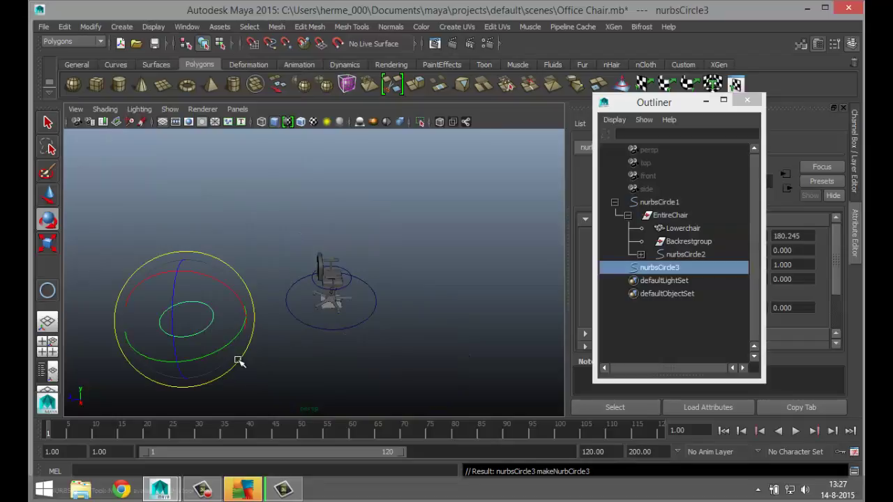
Scale nurbsCircle3 into a long narrow ellipse, about 0.274 in X and 2.428 in Z
key("r")
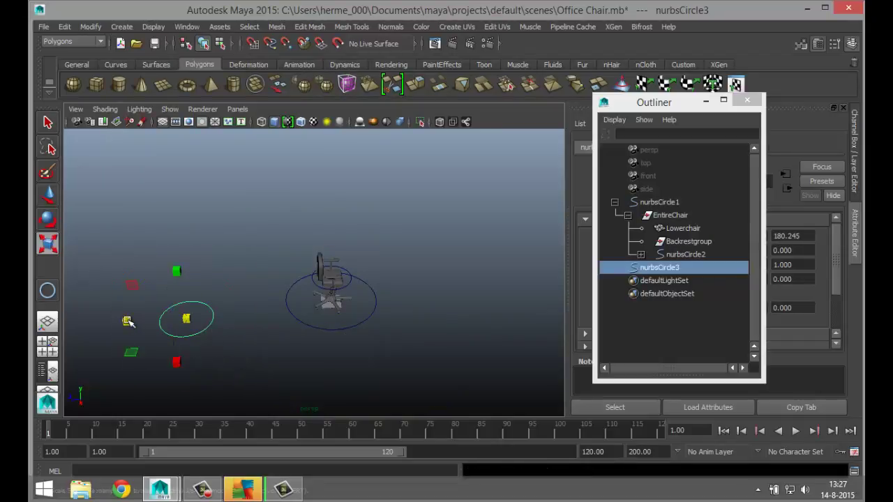
left_click_drag(128, 320, 43, 320)
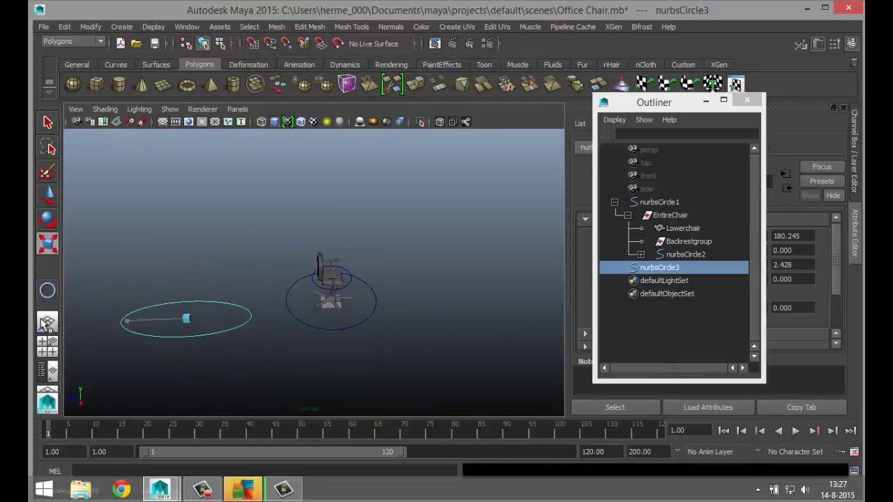
left_click_drag(177, 365, 179, 327)
Stand nurbsCircle3 upright by rotating it about X, and set its X rotation to exactly -90
key("e")
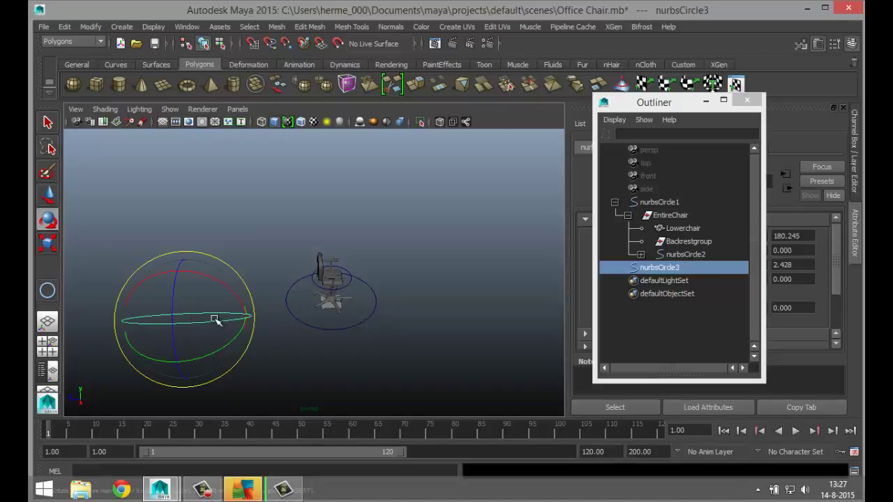
left_click_drag(159, 277, 239, 299)
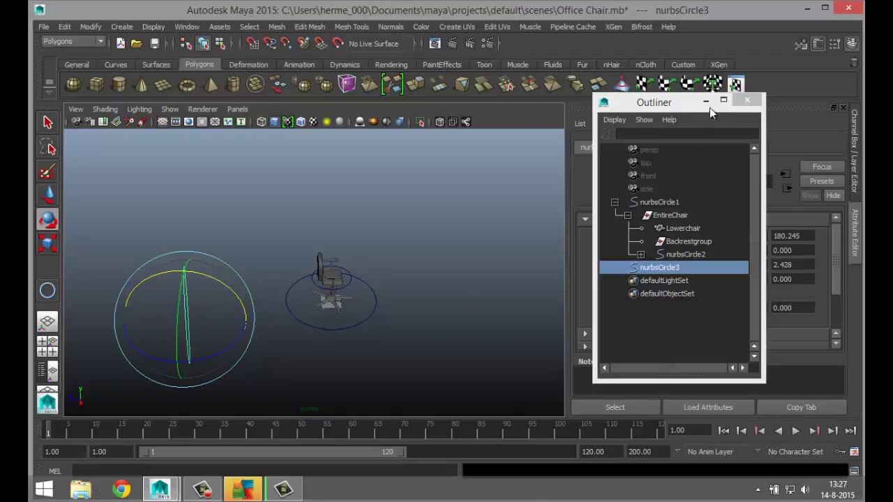
left_click(705, 102)
left_click(715, 251)
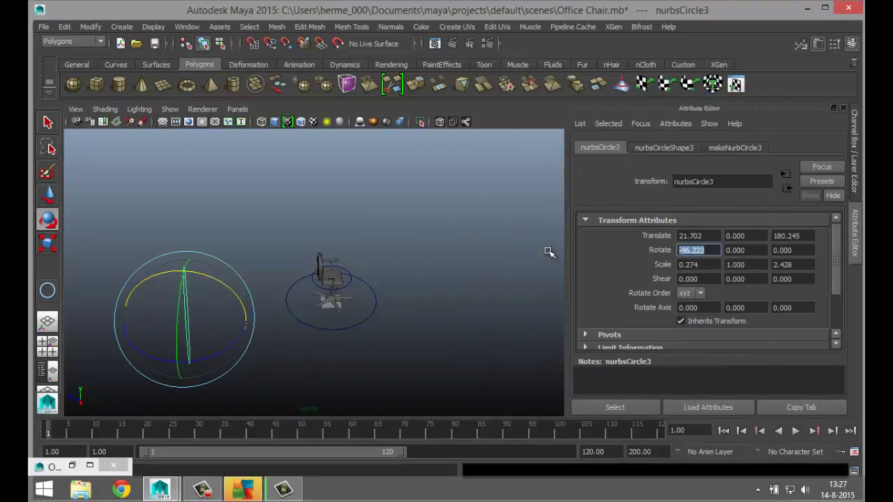
key("Return")
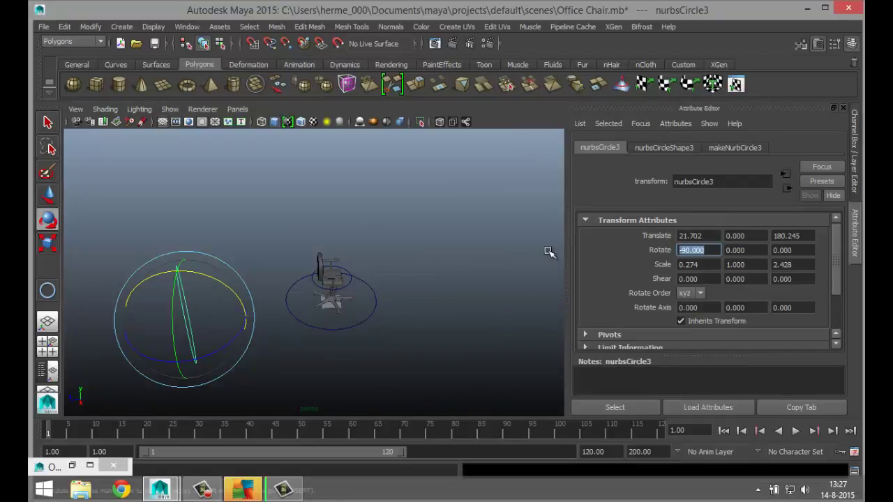
Move nurbsCircle3 in the top view to just behind the chair's backrest, at about X -0.08 and Z 29.149
left_click_drag(319, 300, 415, 272, "alt")
key("space")
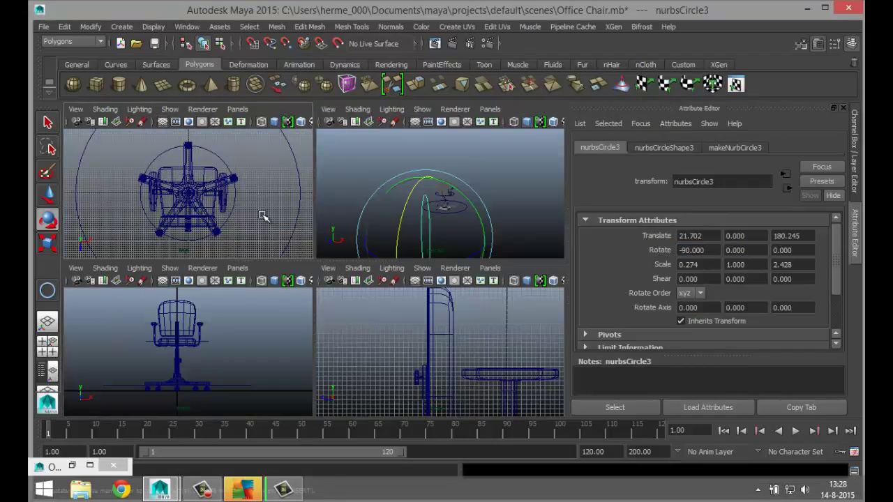
key("space")
key("f")
left_click_drag(268, 218, 293, 299, "alt")
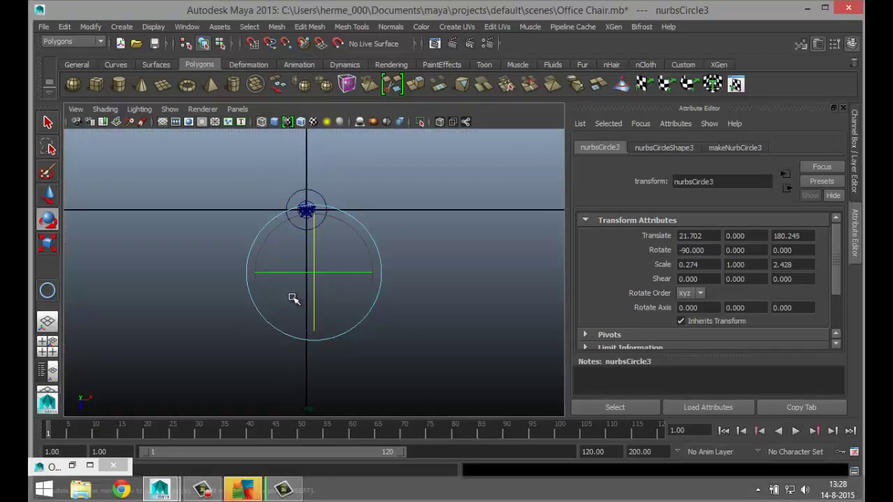
key("w")
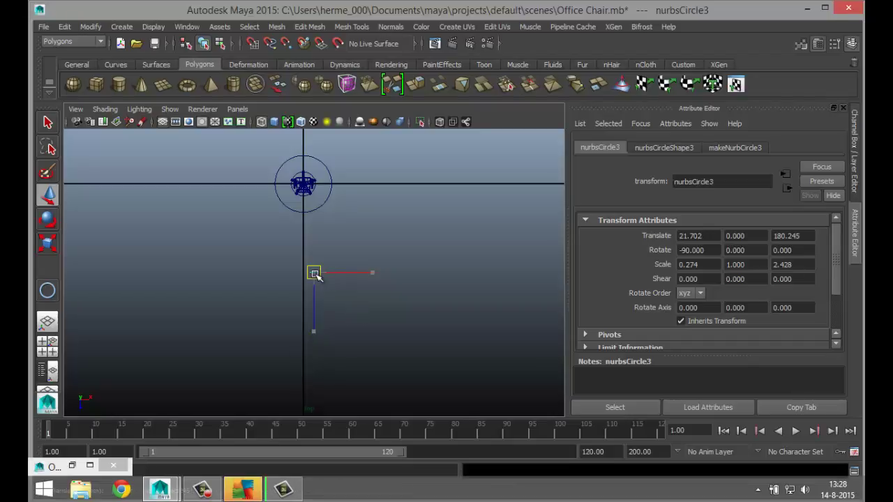
left_click_drag(313, 269, 305, 203)
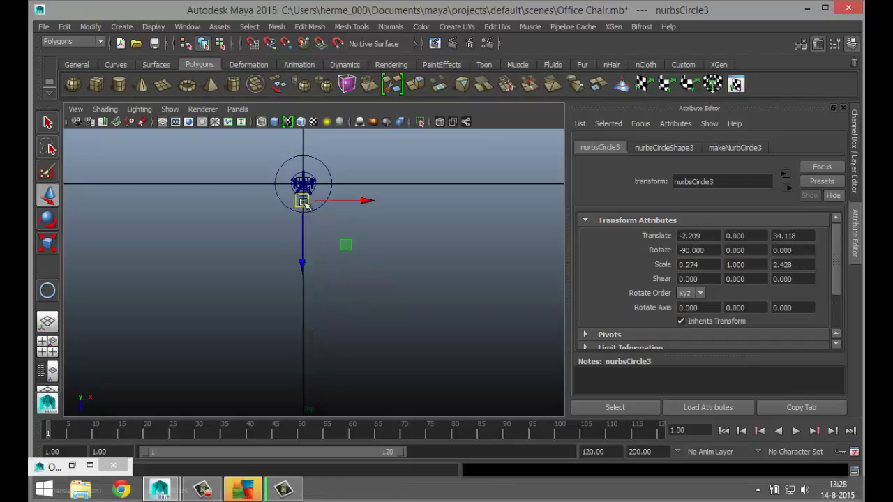
key("f")
scroll(342, 321, "down", 5)
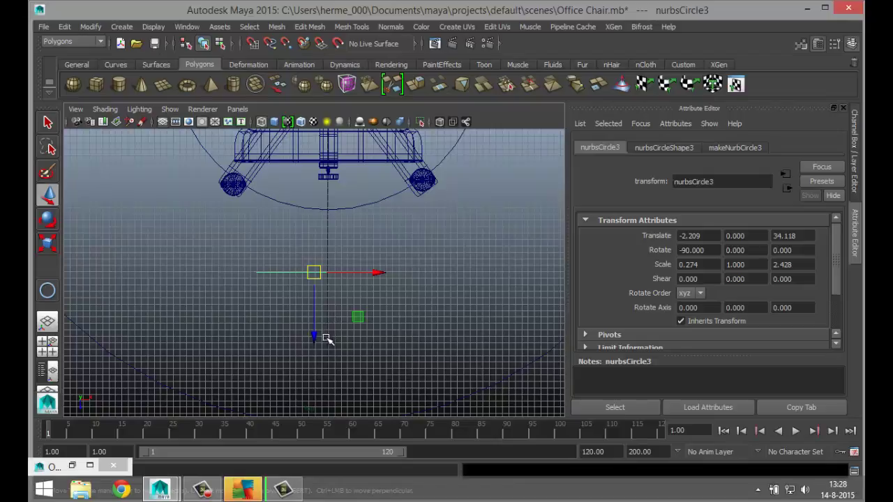
left_click_drag(315, 273, 330, 201)
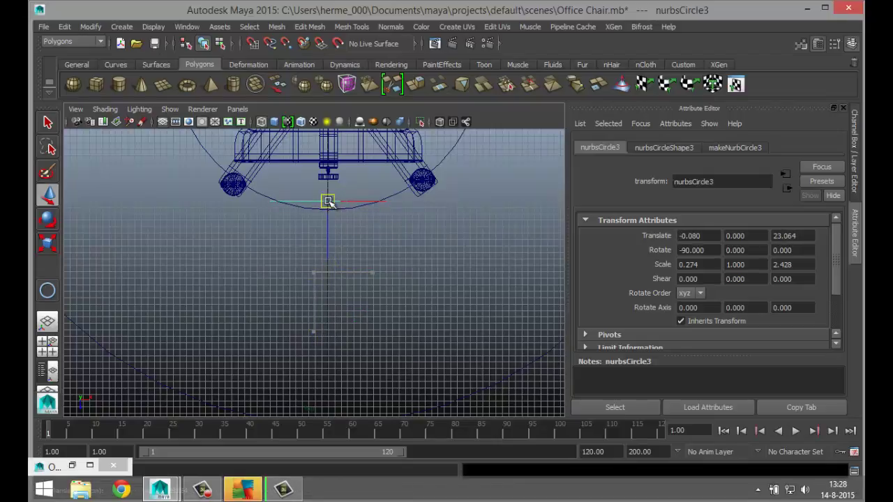
left_click_drag(329, 262, 329, 310)
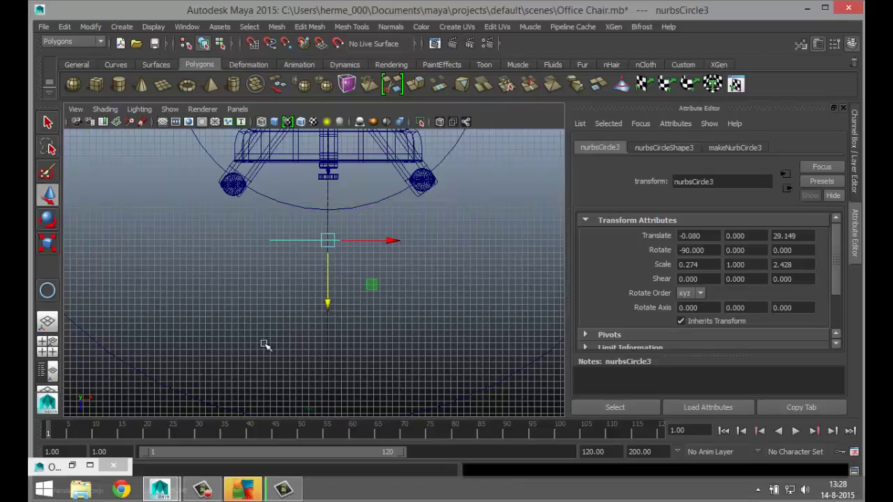
Scale nurbsCircle3 down uniformly to about 0.063, 0.228, 0.554 and raise it to about Y 54.053, level with the backrest
left_click(48, 341)
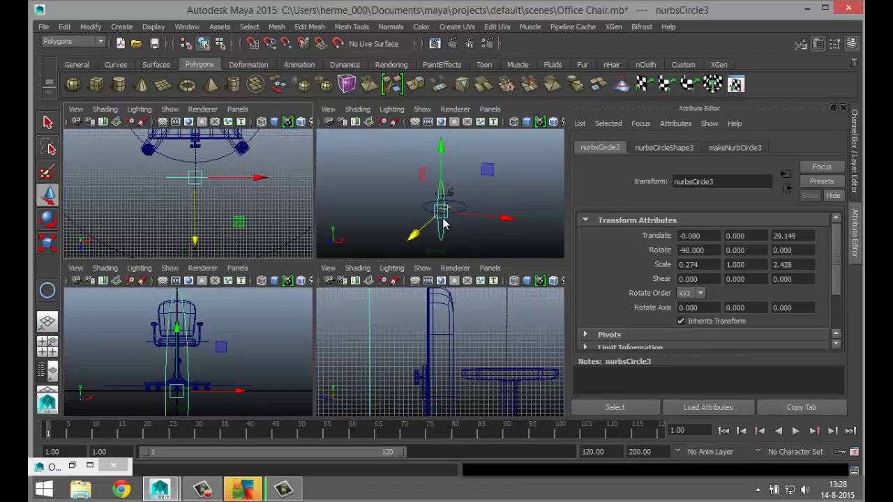
key("space")
scroll(370, 327, "up", 3)
left_click_drag(458, 345, 209, 331, "alt")
key("r")
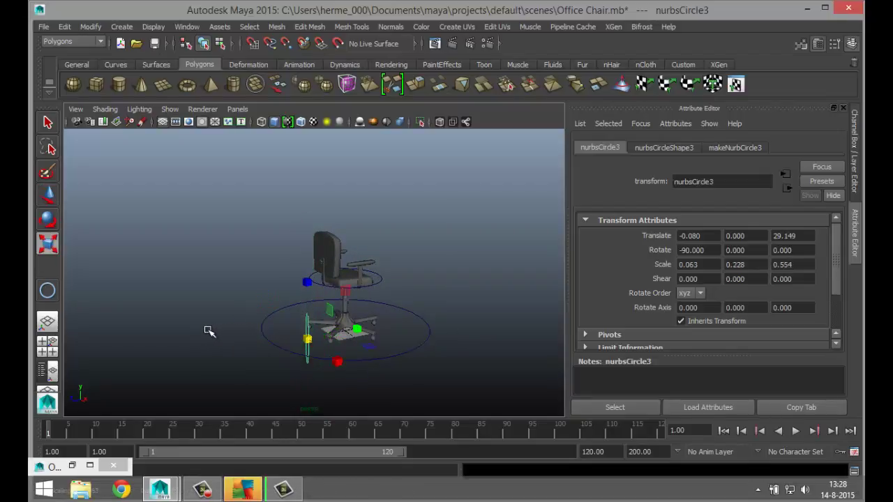
key("w")
left_click_drag(307, 273, 266, 322)
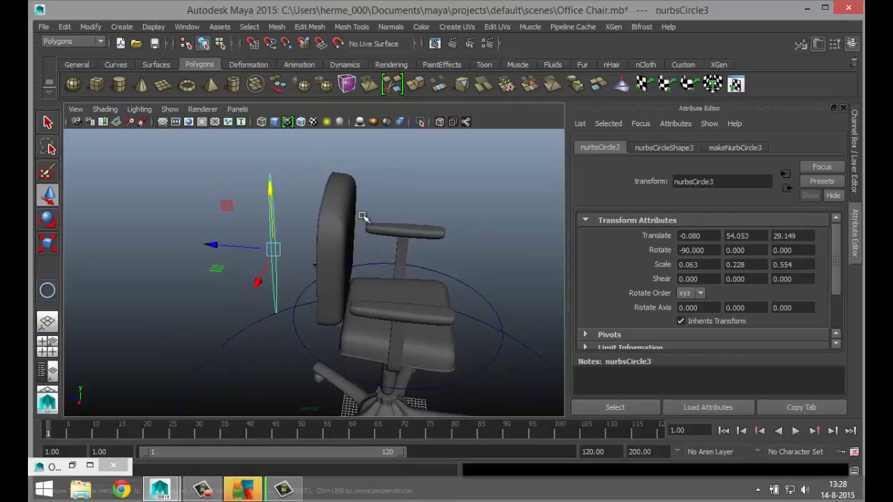
Open the Outliner and expand the hierarchy under nurbsCircle2 down to the children of Entireupperchair
left_click(184, 27)
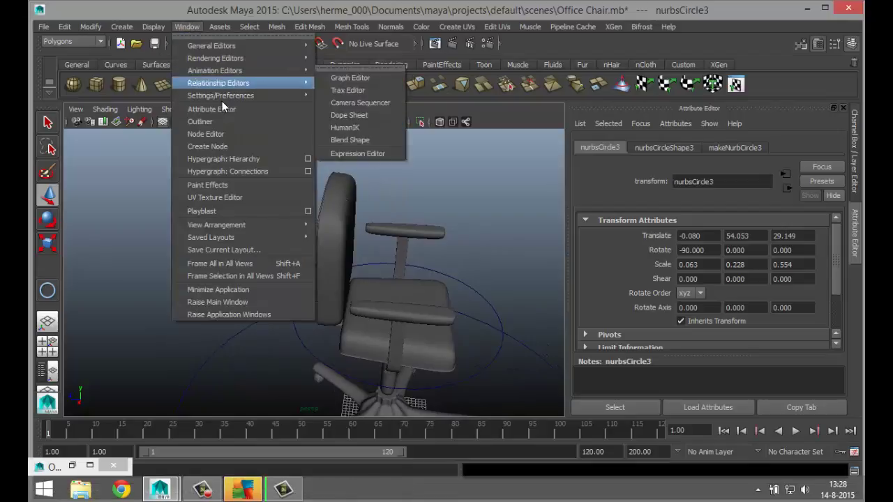
left_click(204, 122)
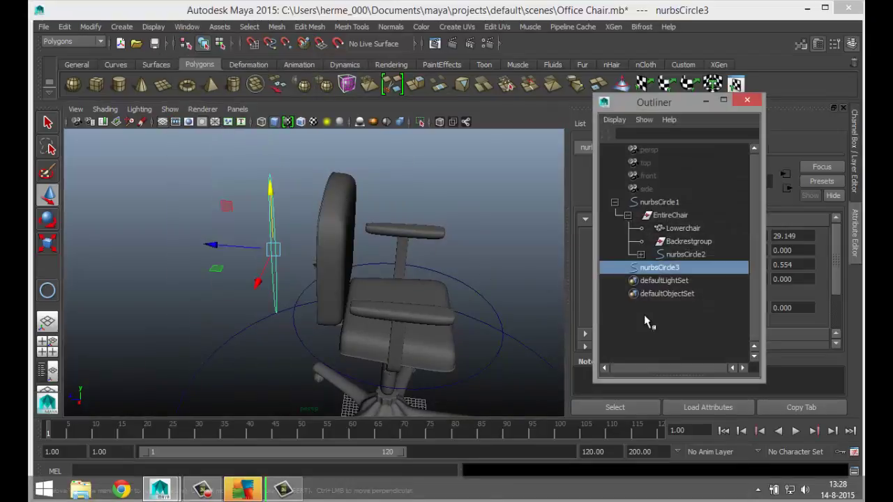
middle_click_drag(722, 266, 640, 258)
left_click(640, 255)
left_click(653, 268)
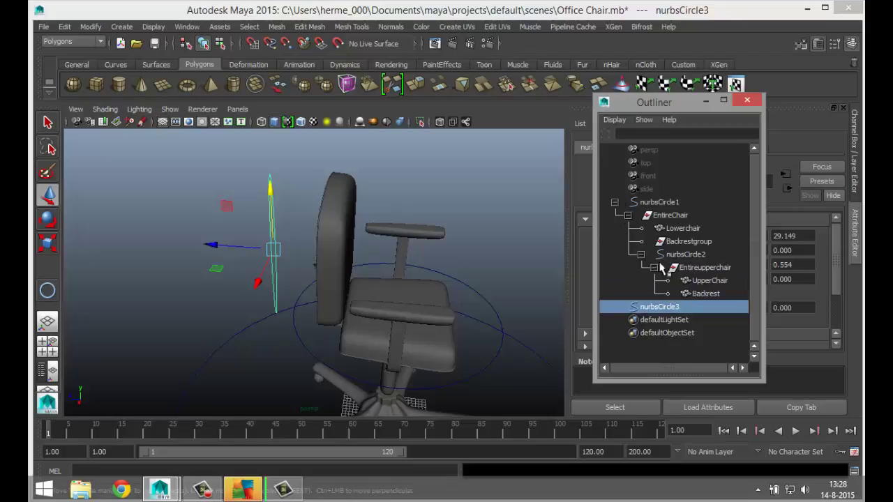
Try to parent Backrest to the nurbsCircle3 curve, and clear the selection
left_click(715, 295)
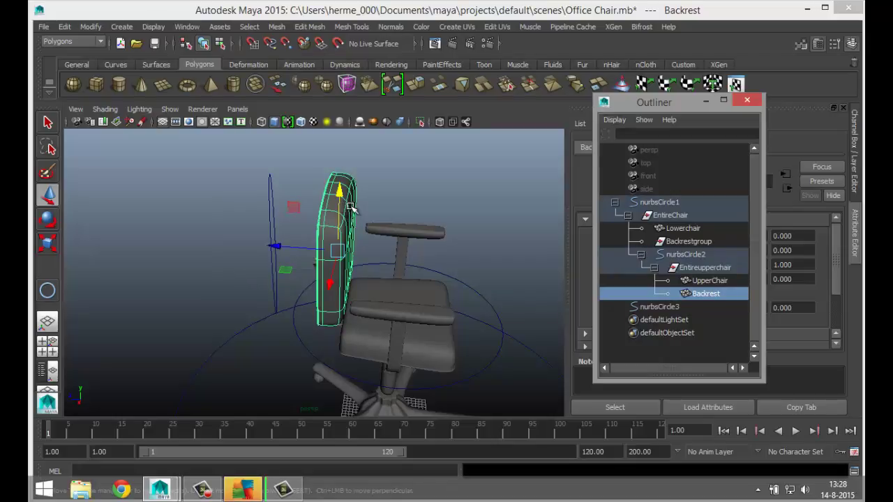
left_click_drag(248, 179, 269, 195)
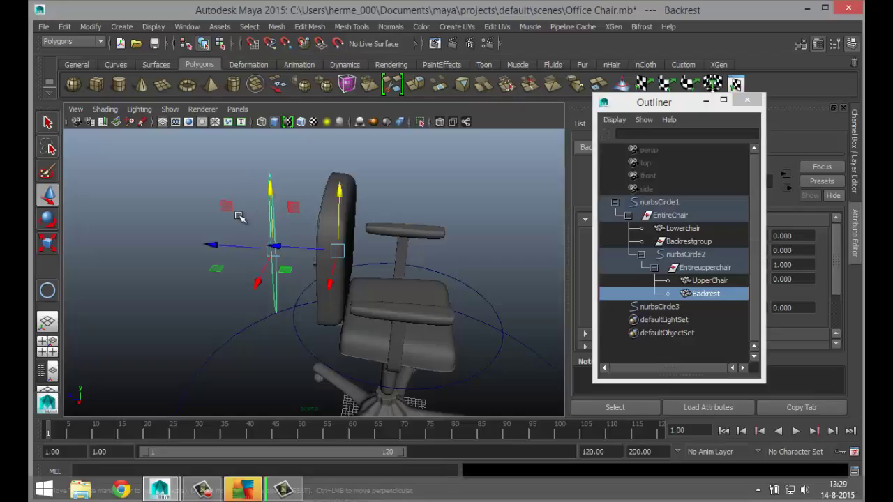
key("p")
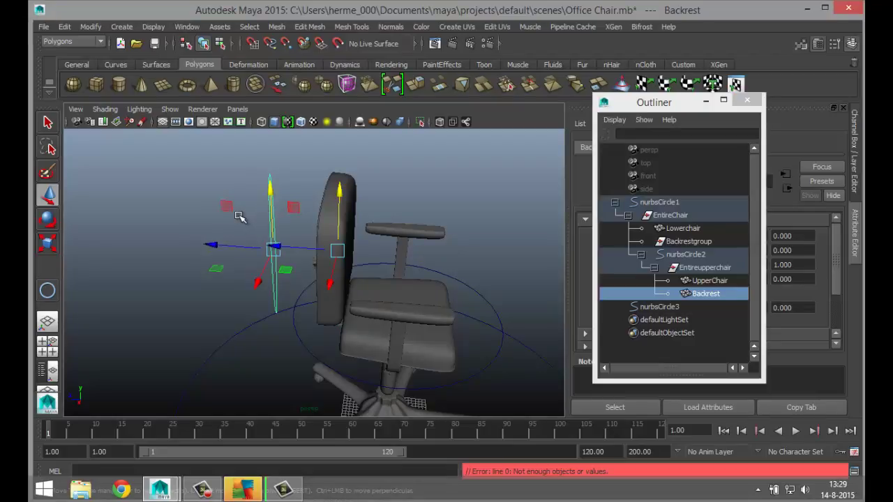
left_click(438, 169)
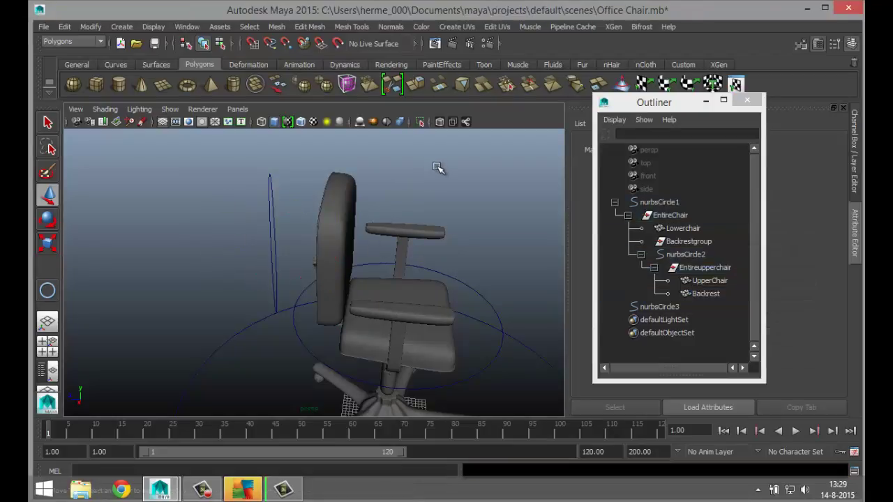
Parent the Backrest mesh to the nurbsCircle3 control
left_click(706, 294)
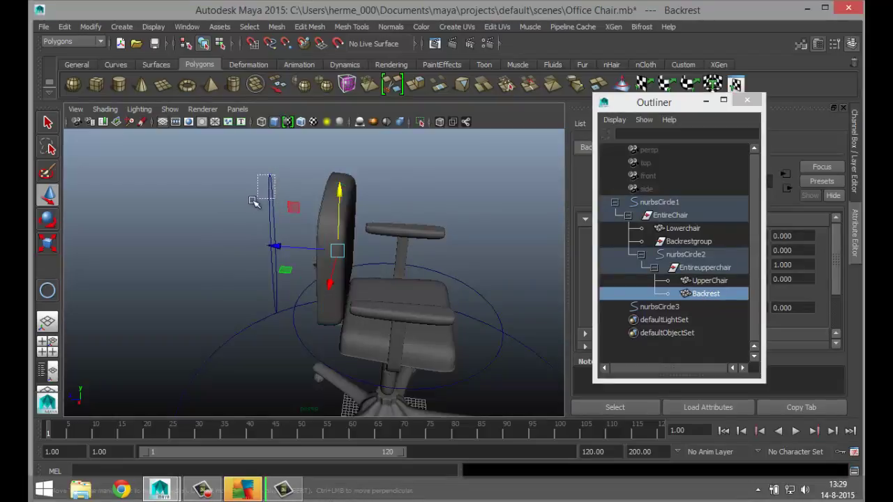
left_click(271, 206, "shift")
key("p")
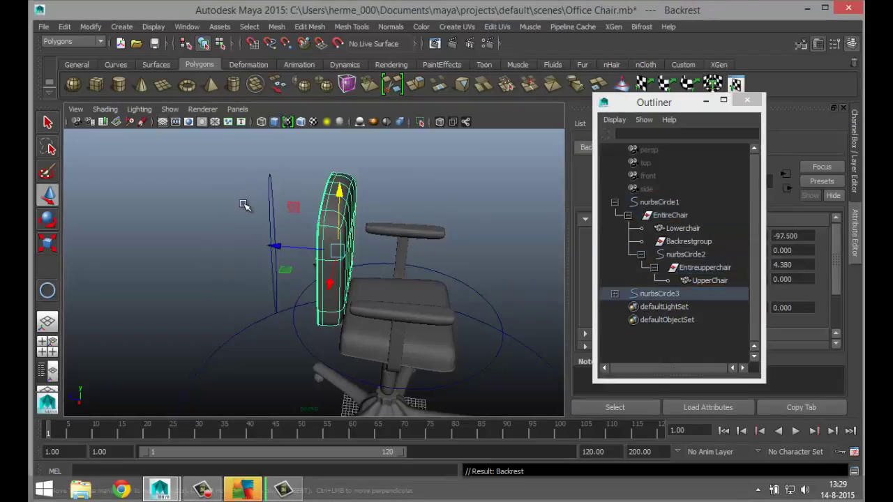
Move nurbsCircle3 slightly upward to test its control over the backrest, and undo the move
left_click(270, 192)
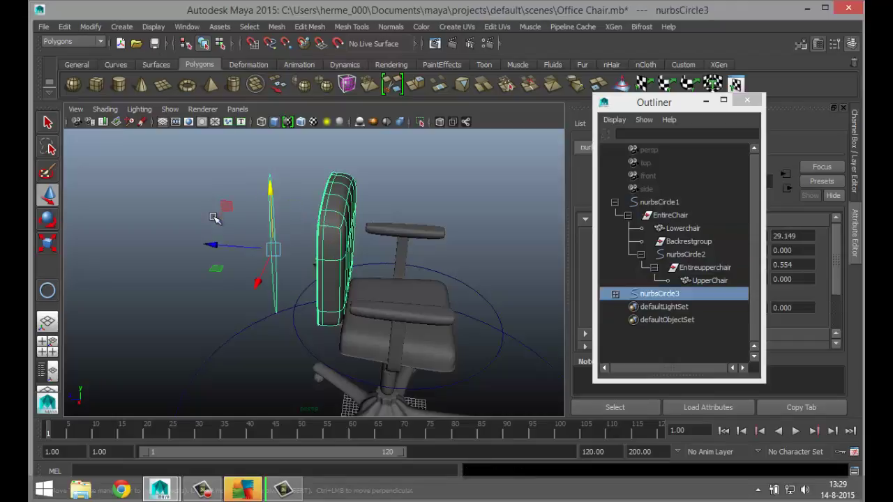
mouse_move(269, 202)
left_mouse_down()
mouse_move(267, 184)
mouse_move(269, 203)
left_mouse_up()
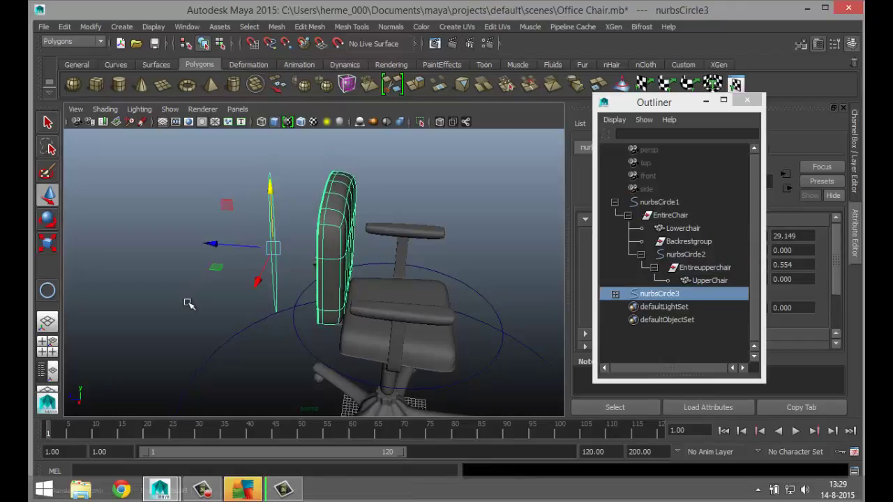
key("ctrl+z")
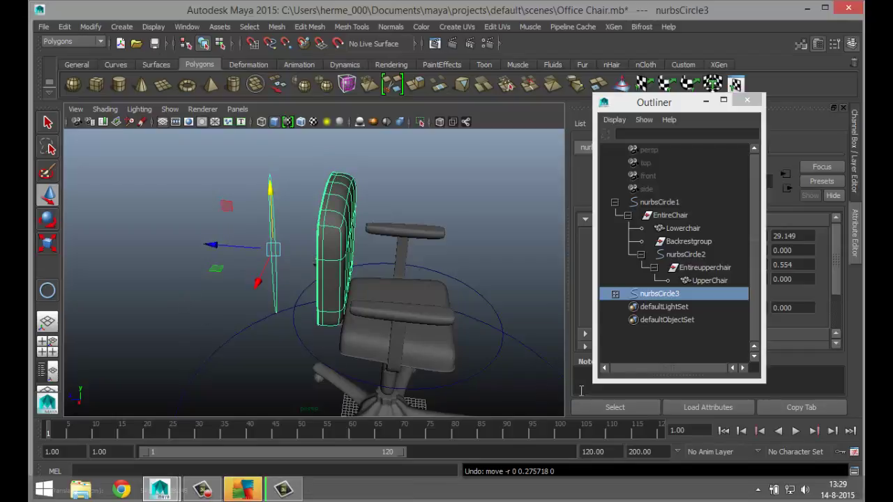
Parent nurbsCircle3, together with its Backrest child, under UpperChair in the Outliner and expand UpperChair
left_click(615, 294)
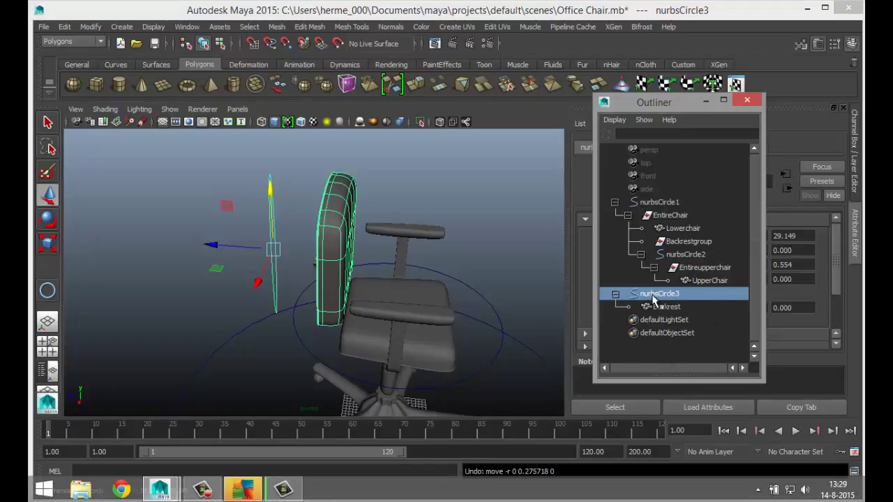
middle_click_drag(654, 299, 723, 285)
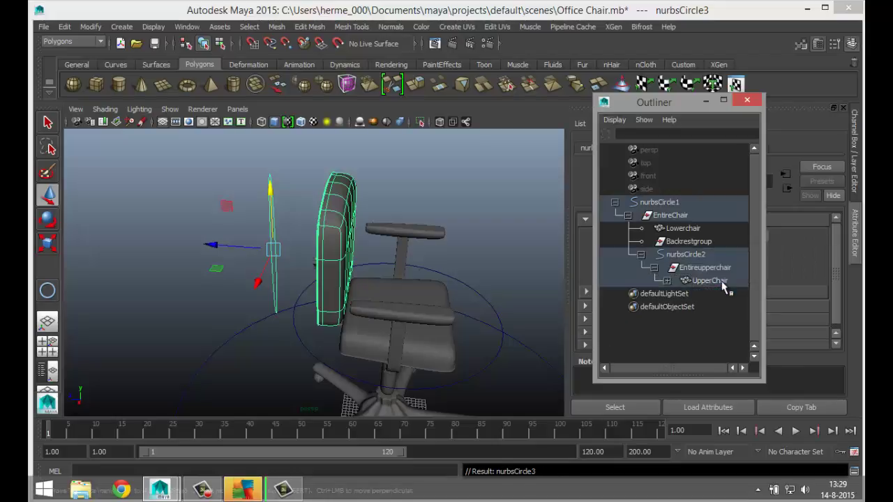
left_click(667, 280)
Minimise the Outliner, move nurbsCircle1 along Z and X to test driving the whole chair, and undo both moves
scroll(373, 288, "down", 5)
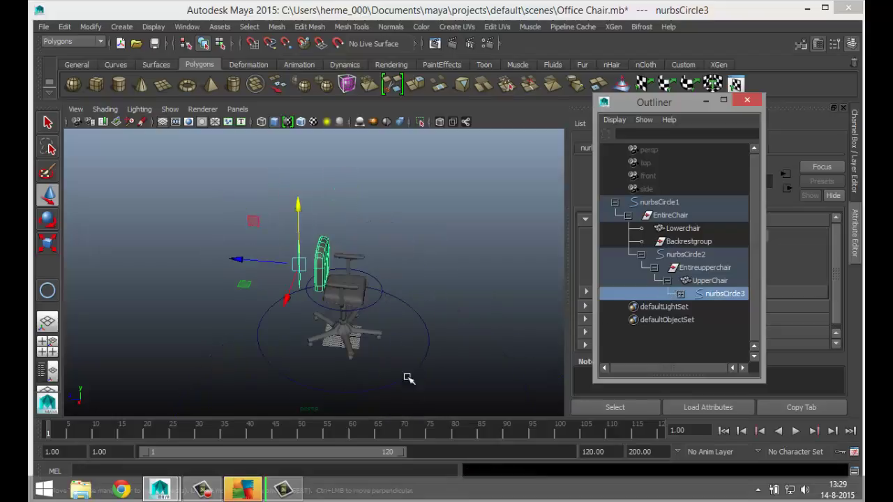
left_click(418, 368)
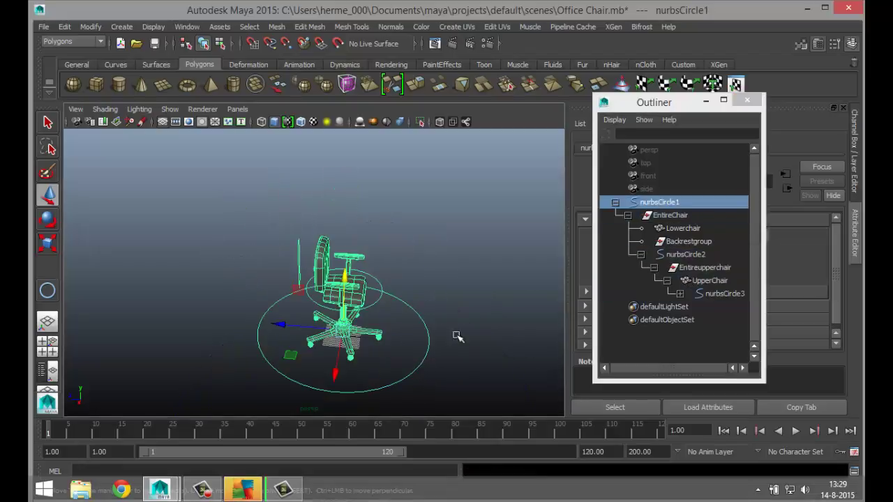
left_click(705, 100)
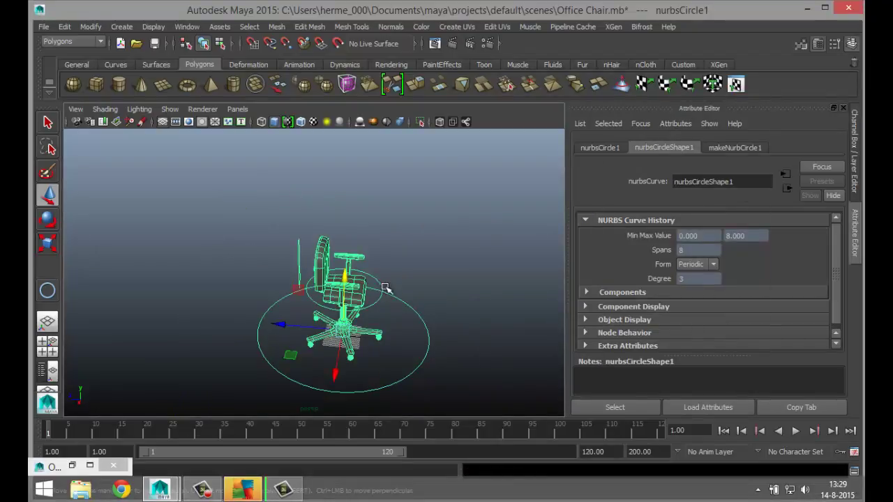
scroll(389, 305, "up", 5)
left_click_drag(401, 307, 410, 333, "alt")
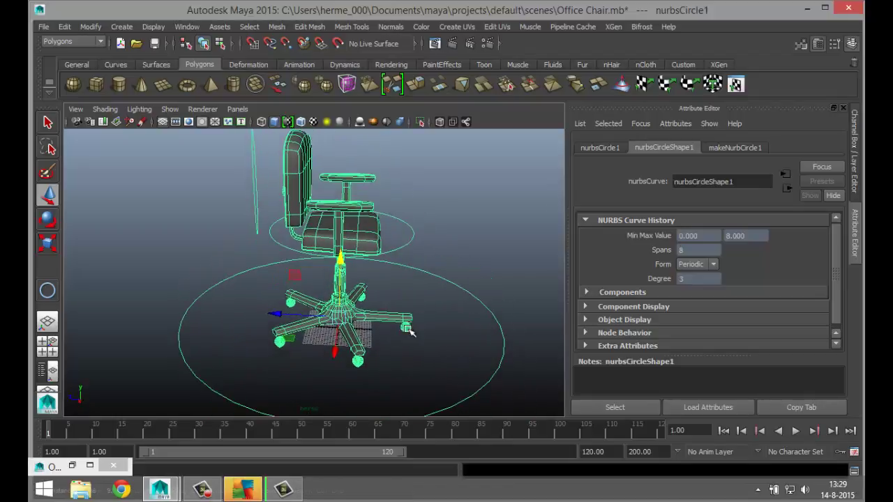
scroll(411, 333, "down", 4)
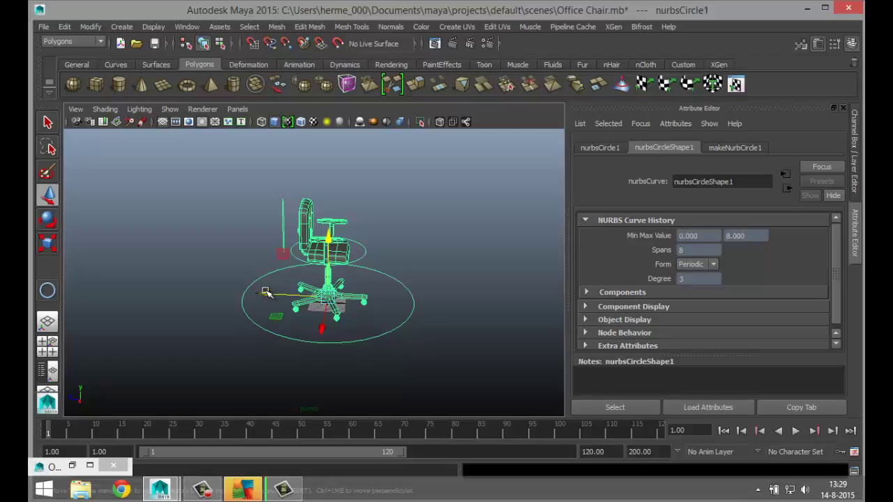
mouse_move(269, 294)
left_mouse_down("alt")
mouse_move(259, 300)
mouse_move(276, 307)
left_mouse_up("alt")
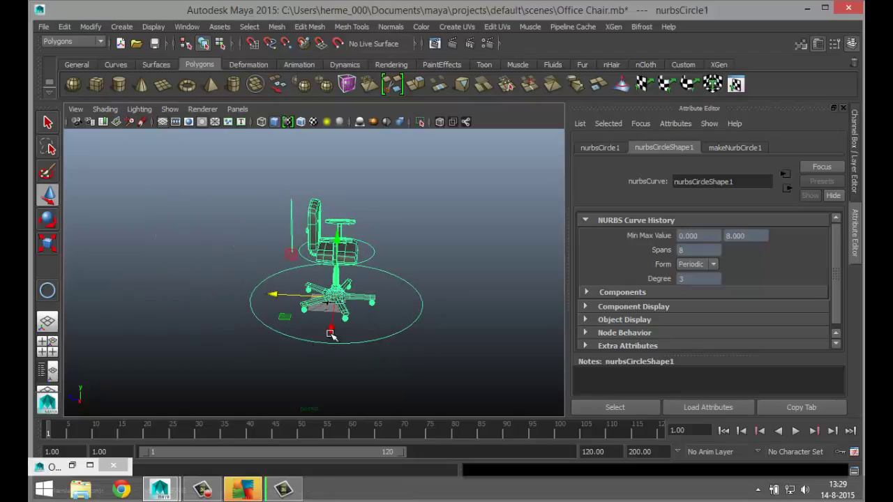
mouse_move(332, 335)
left_mouse_down("alt")
mouse_move(332, 364)
mouse_move(338, 347)
left_mouse_up("alt")
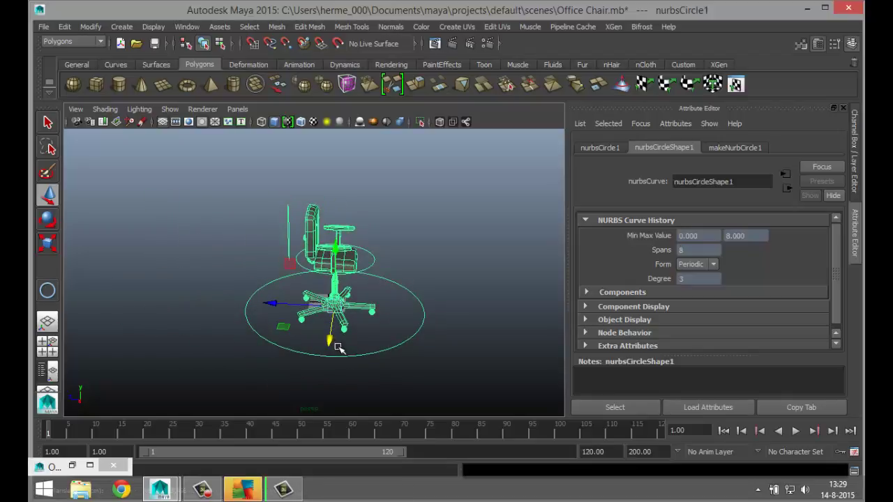
key("ctrl+z")
key("ctrl+z")
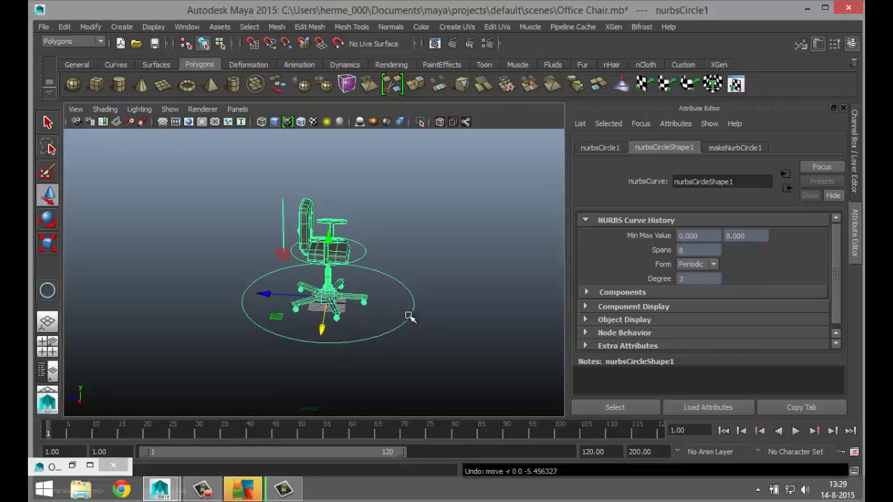
Rotate nurbsCircle2 freely to test tilting the whole upper chair, and undo the rotation
left_click(364, 255)
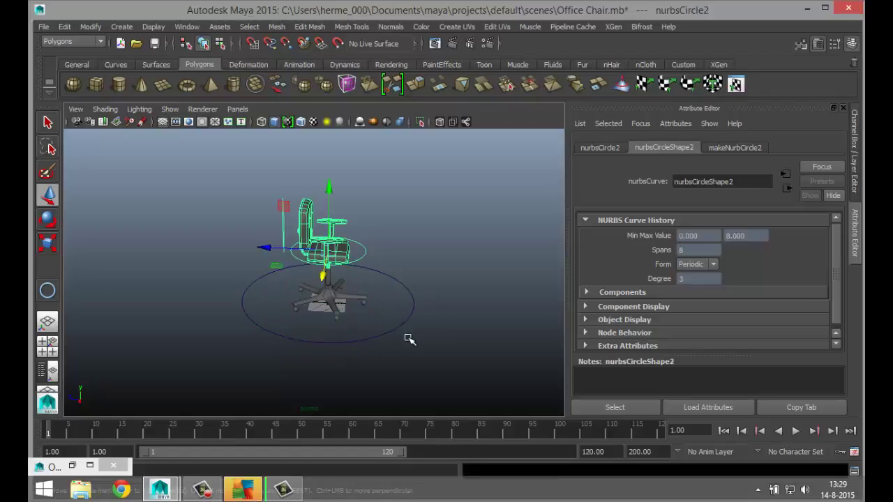
scroll(410, 339, "up", 4)
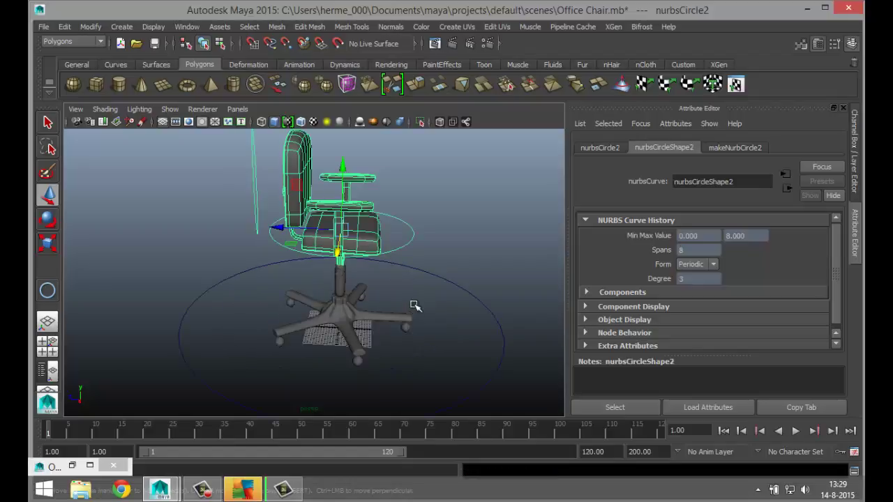
left_click_drag(414, 306, 372, 315, "alt")
key("e")
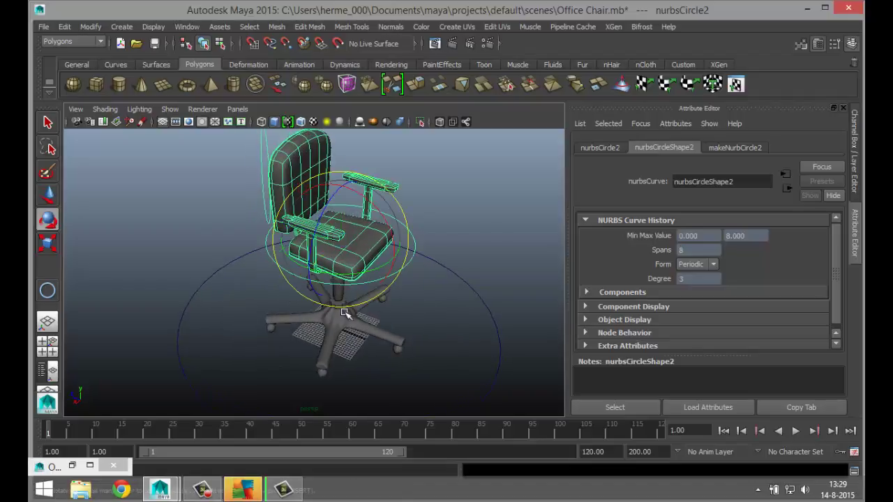
left_click_drag(346, 286, 356, 259)
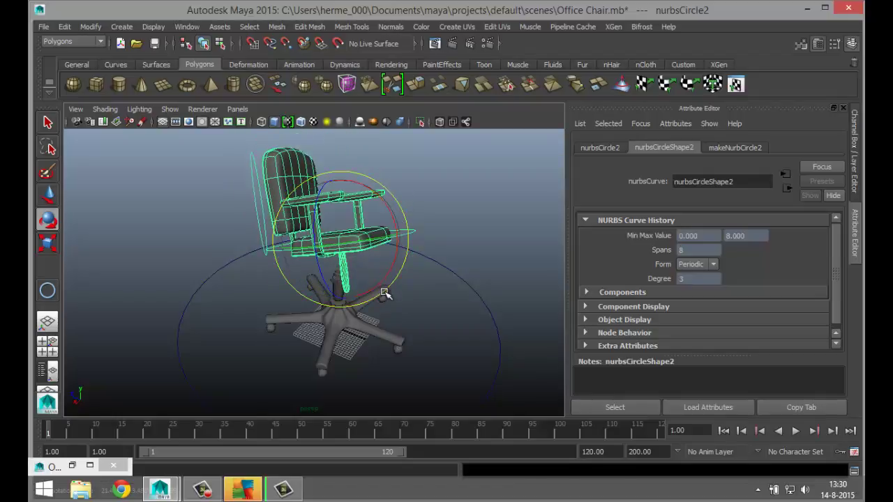
key("ctrl+z")
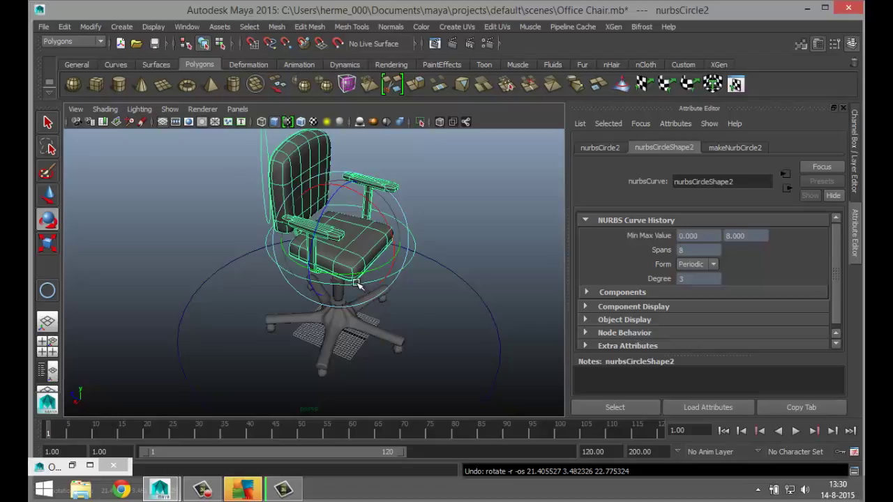
Rotate nurbsCircle2 slightly about Z, undo it, rotate it about Y to test swivelling the upper chair, and undo that as well
left_click_drag(358, 271, 364, 274)
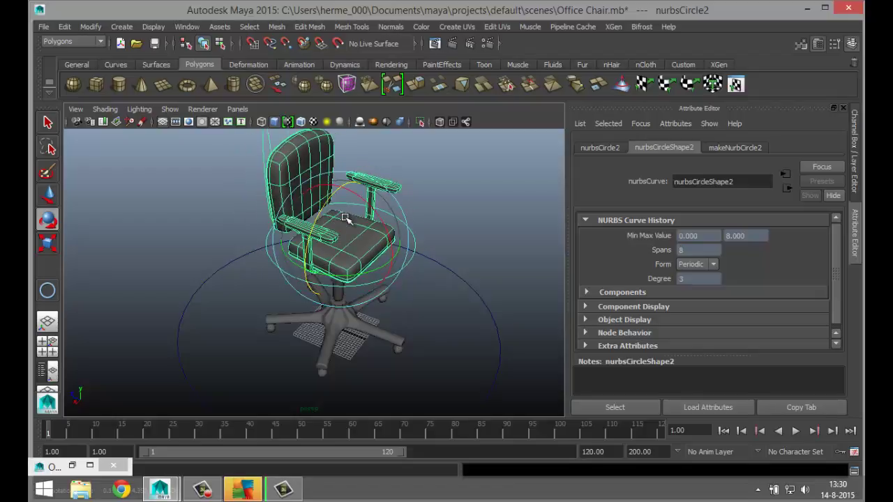
key("ctrl+z")
right_click_drag(457, 312, 464, 323, "alt")
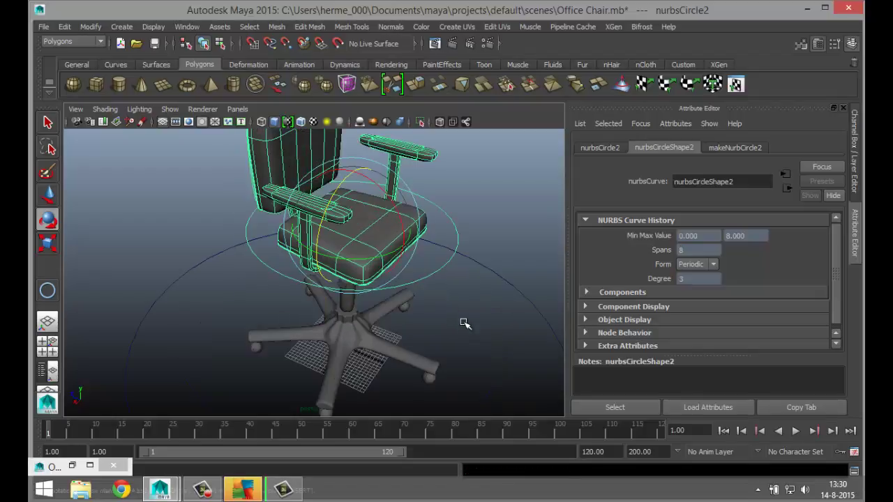
left_click_drag(485, 348, 463, 318, "alt")
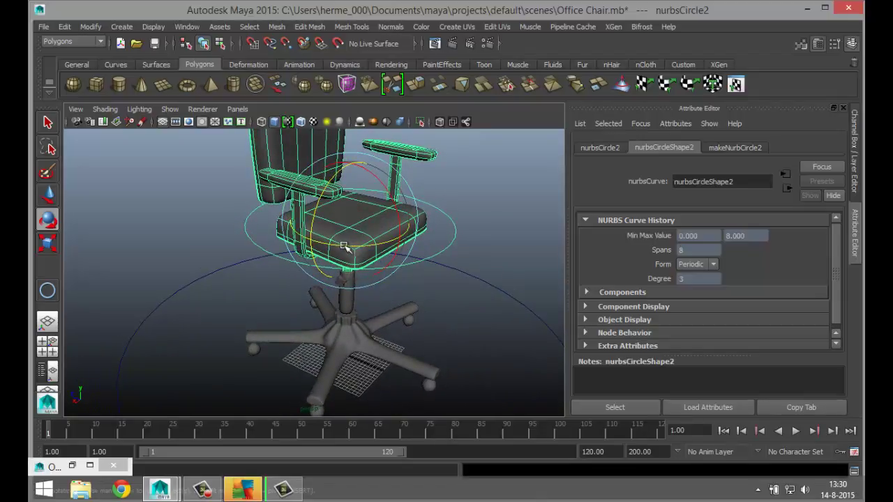
mouse_move(344, 246)
left_mouse_down()
mouse_move(368, 250)
mouse_move(347, 255)
left_mouse_up()
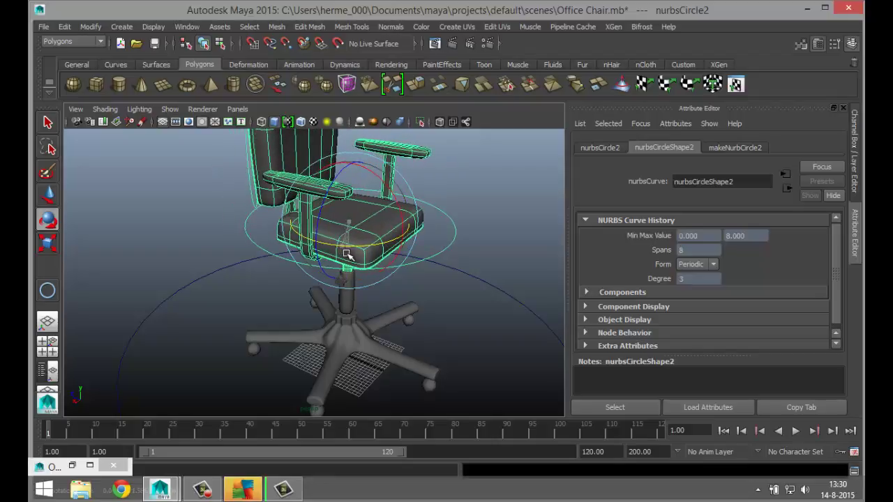
mouse_move(358, 286)
left_mouse_down("alt")
mouse_move(392, 355)
mouse_move(343, 293)
mouse_move(351, 294)
left_mouse_up("alt")
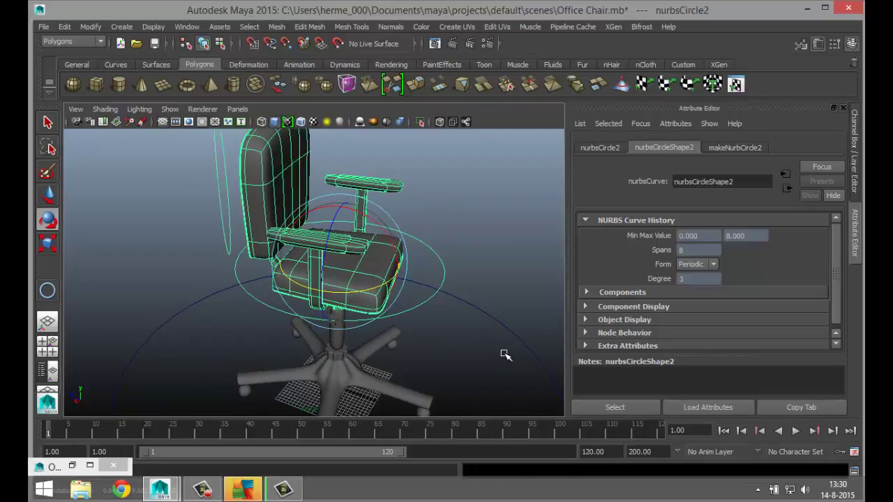
key("ctrl+z")
Select nurbsCircle3, move it about 23.4 units up along Y to test driving the backrest, and undo the move
middle_click_drag(212, 326, 231, 336)
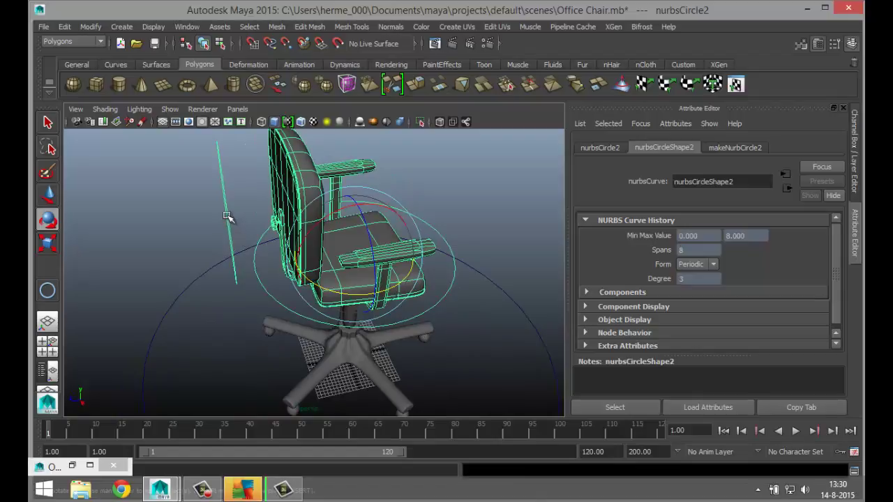
key("ctrl+d")
left_click_drag(139, 295, 202, 291, "alt")
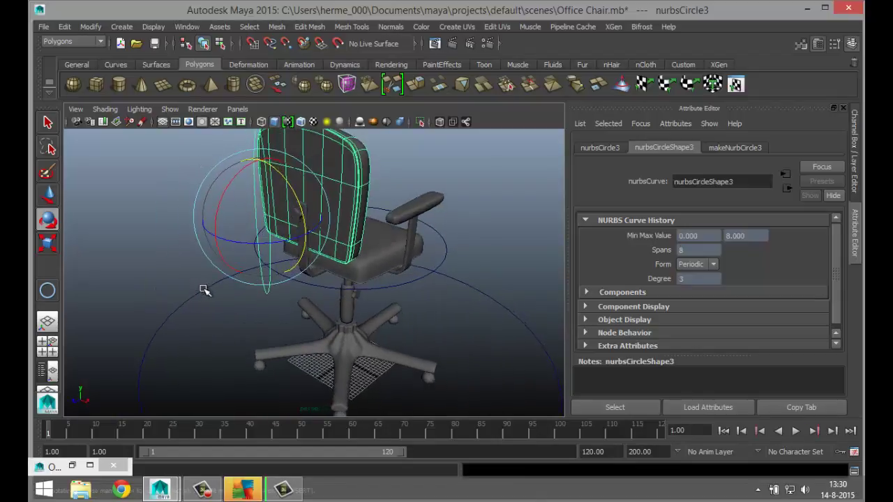
scroll(209, 293, "down", 5)
key("w")
left_click_drag(285, 183, 287, 174)
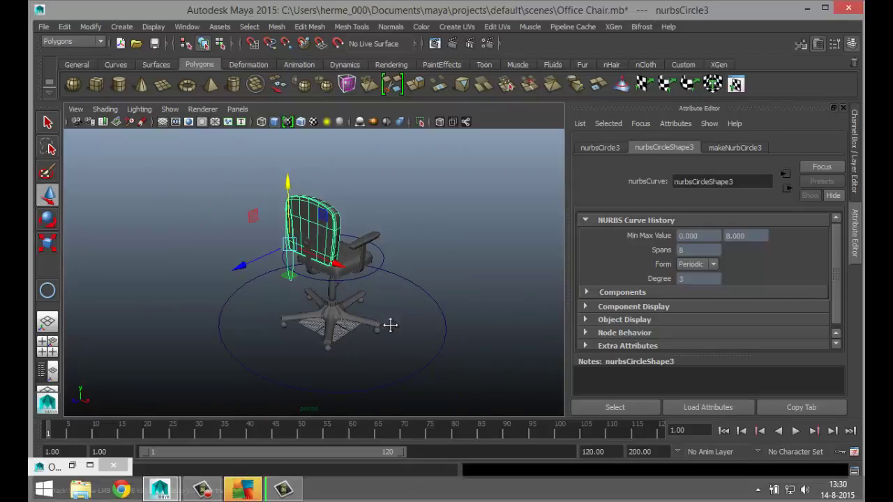
left_click_drag(391, 325, 364, 377, "alt")
scroll(354, 361, "up", 4)
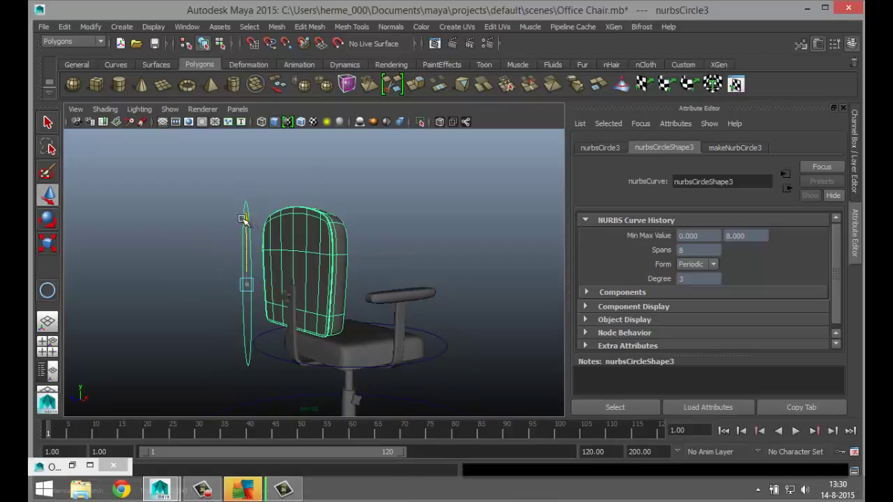
left_click_drag(244, 222, 247, 134)
key("ctrl+z")
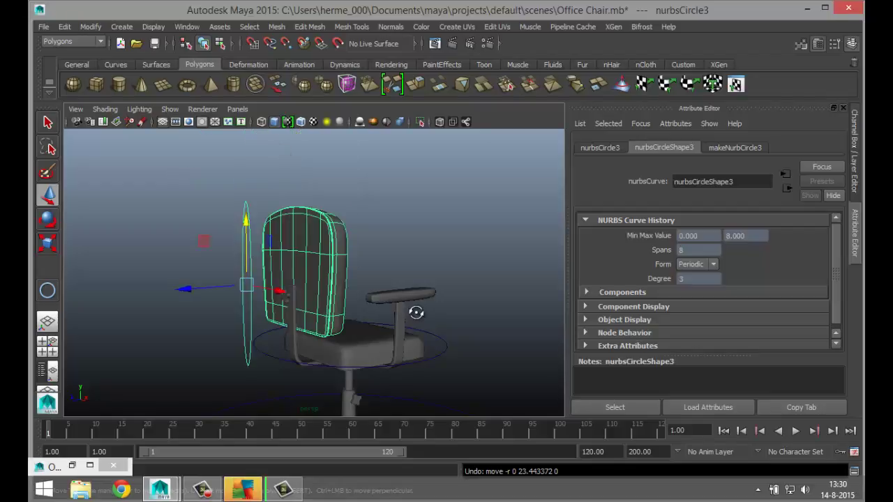
left_click_drag(415, 312, 291, 326, "alt")
middle_click_drag(310, 314, 317, 270, "alt")
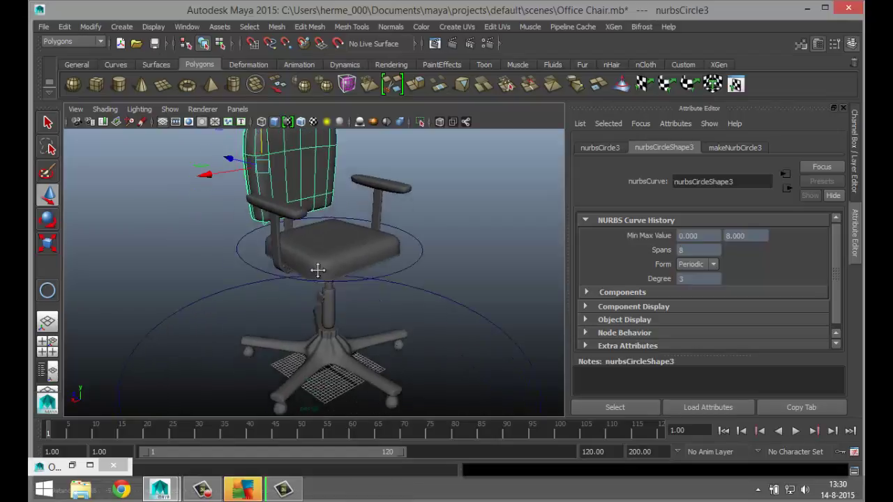
left_click_drag(318, 270, 343, 361, "alt")
mouse_move(344, 365)
middle_mouse_down("alt")
mouse_move(347, 358)
mouse_move(342, 365)
middle_mouse_up("alt")
scroll(364, 373, "up", 2)
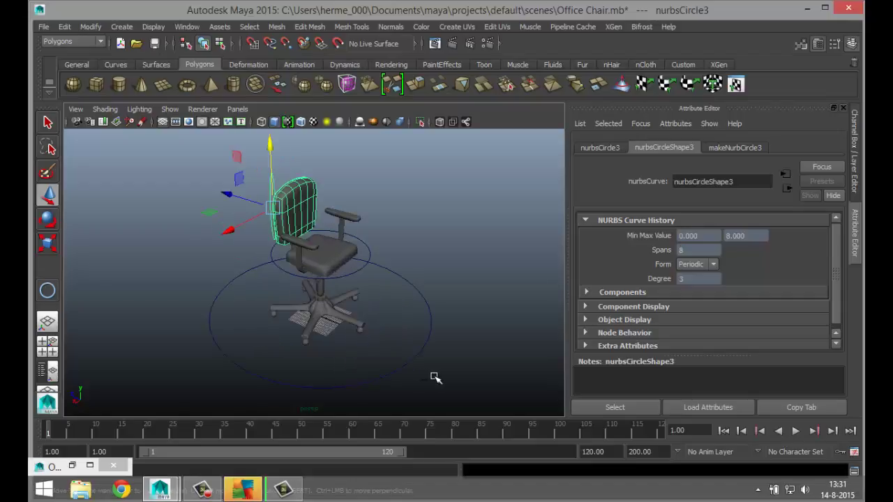
left_click_drag(478, 350, 411, 351, "alt")
mouse_move(411, 350)
middle_mouse_down("alt")
mouse_move(429, 333)
mouse_move(394, 356)
middle_mouse_up("alt")
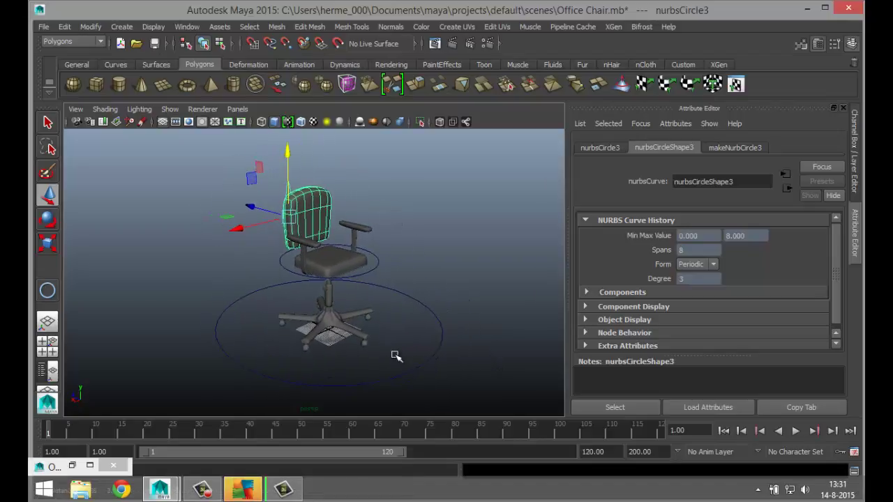